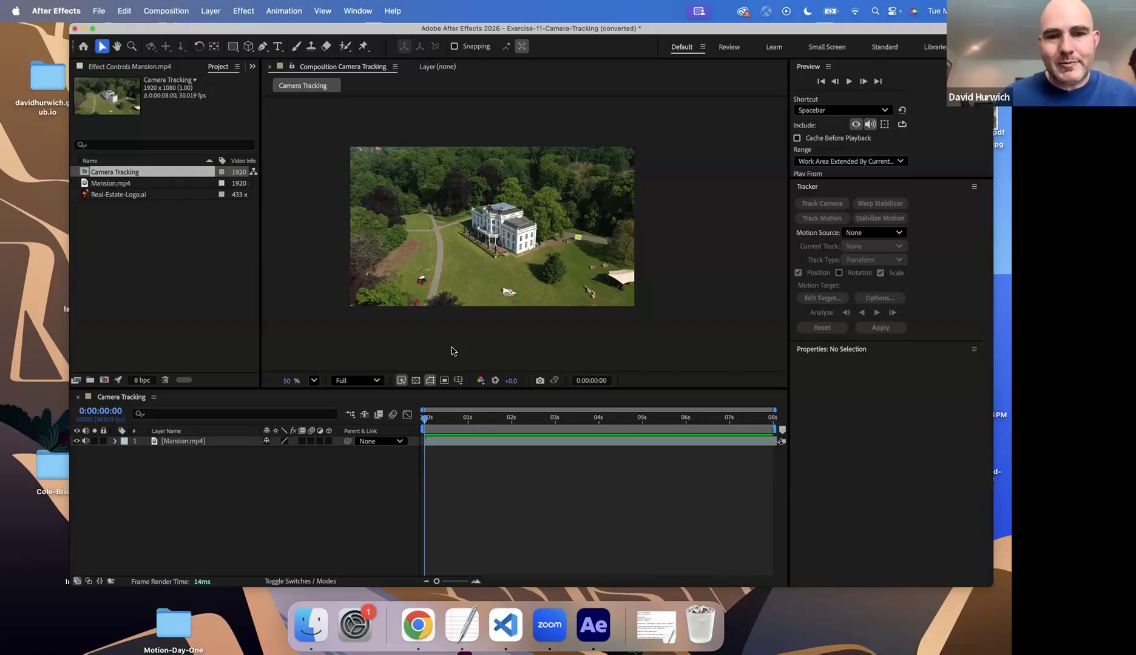
Play back the Mansion.mp4 layer in the Camera Tracking composition to review the drone footage
left_click(520, 443)
key("space")
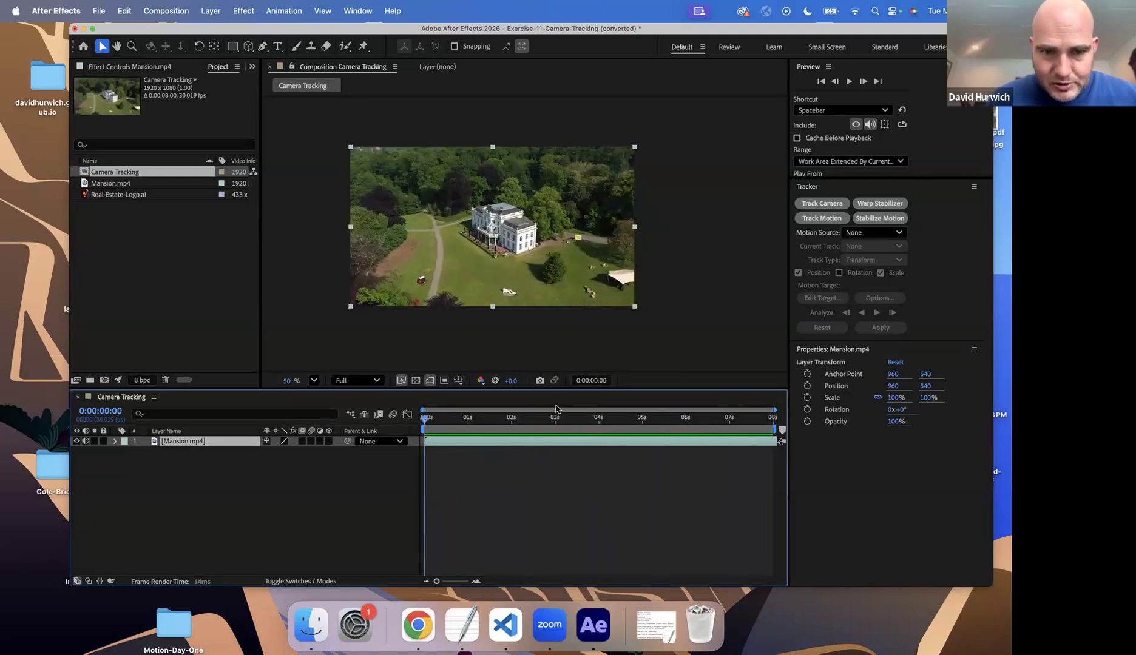
key("space")
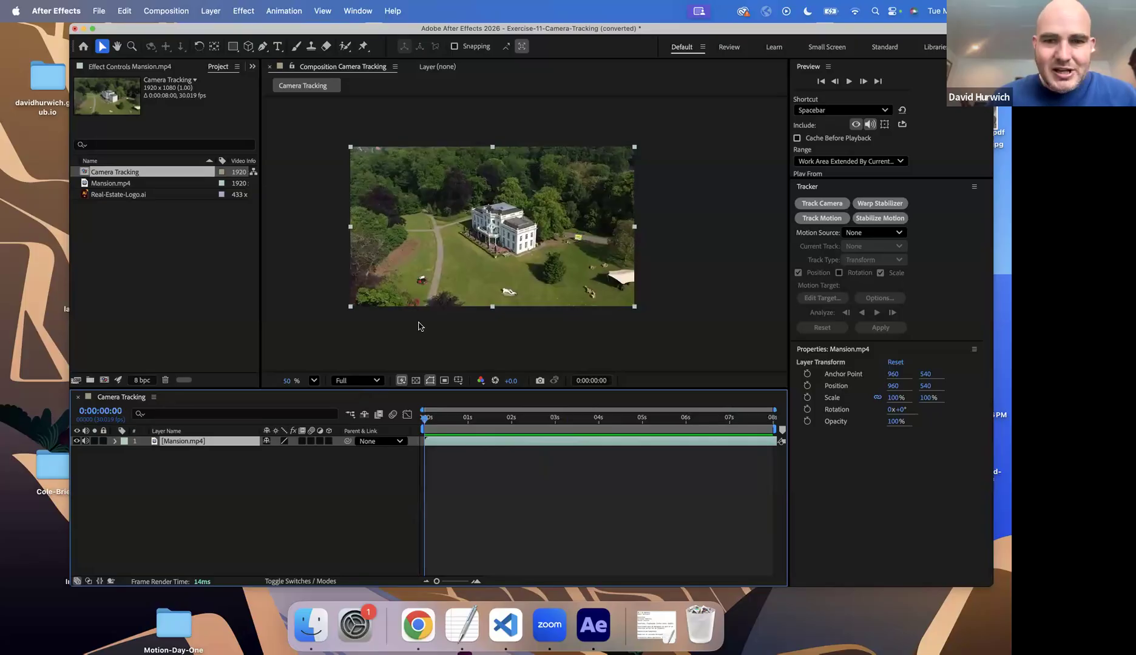
Shift the Mansion.mp4 footage to about position 551, 550.8 and mark up the mansion's side wall
scroll(427, 256, "up", 2)
scroll(425, 257, "up", 5)
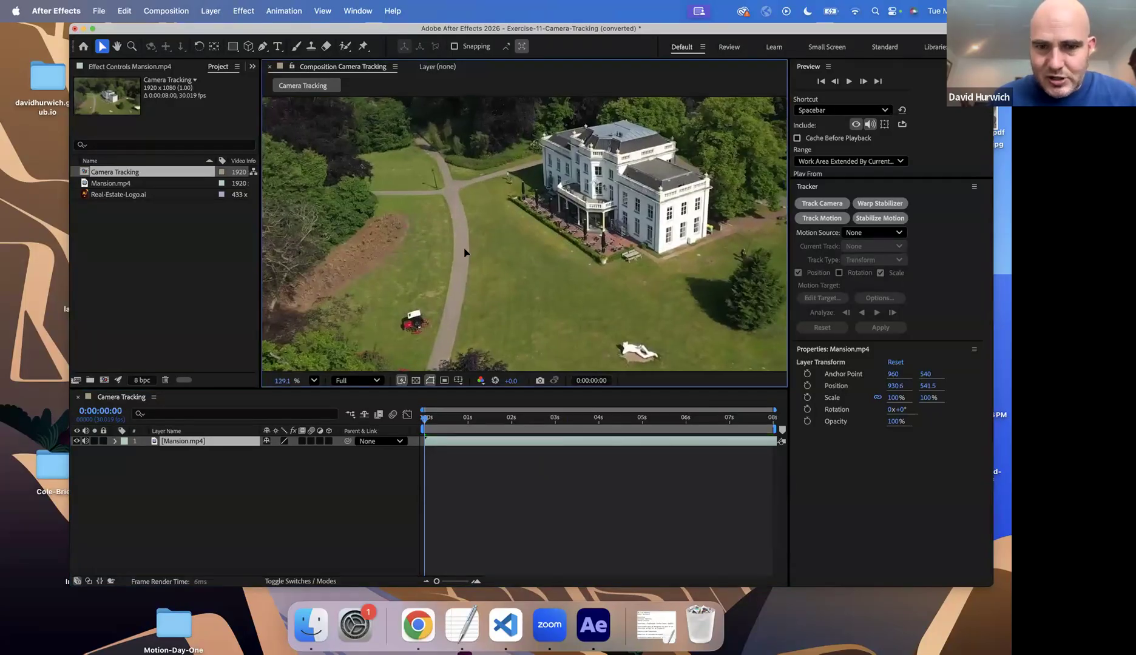
left_click(401, 253)
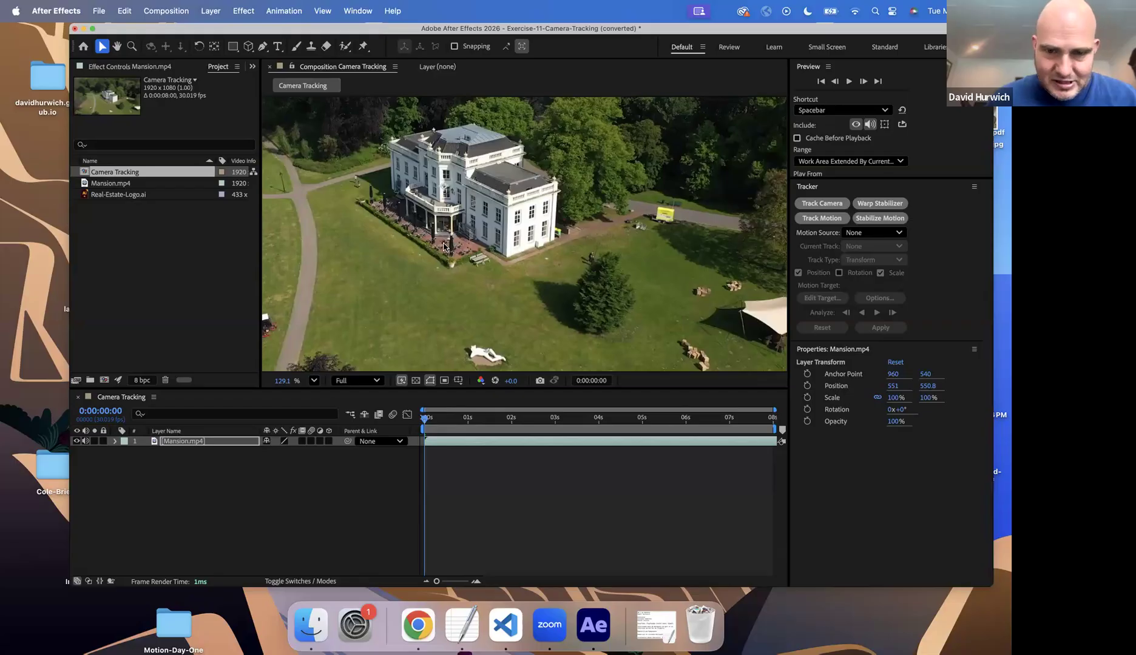
mouse_move(426, 241)
left_mouse_down()
mouse_move(574, 179)
mouse_move(616, 261)
mouse_move(473, 318)
mouse_move(421, 240)
left_mouse_up()
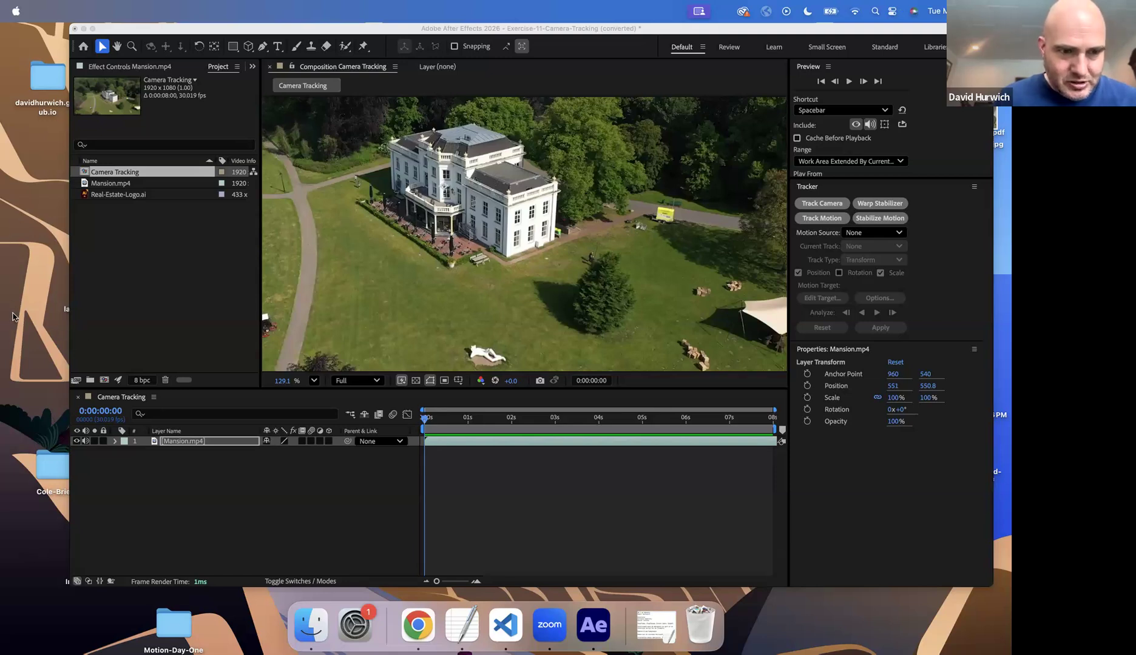
mouse_move(509, 201)
left_mouse_down()
mouse_move(509, 263)
mouse_move(554, 253)
mouse_move(552, 186)
mouse_move(516, 199)
mouse_move(539, 182)
mouse_move(546, 219)
mouse_move(507, 238)
mouse_move(403, 223)
mouse_move(398, 234)
mouse_move(393, 226)
mouse_move(418, 216)
left_mouse_up()
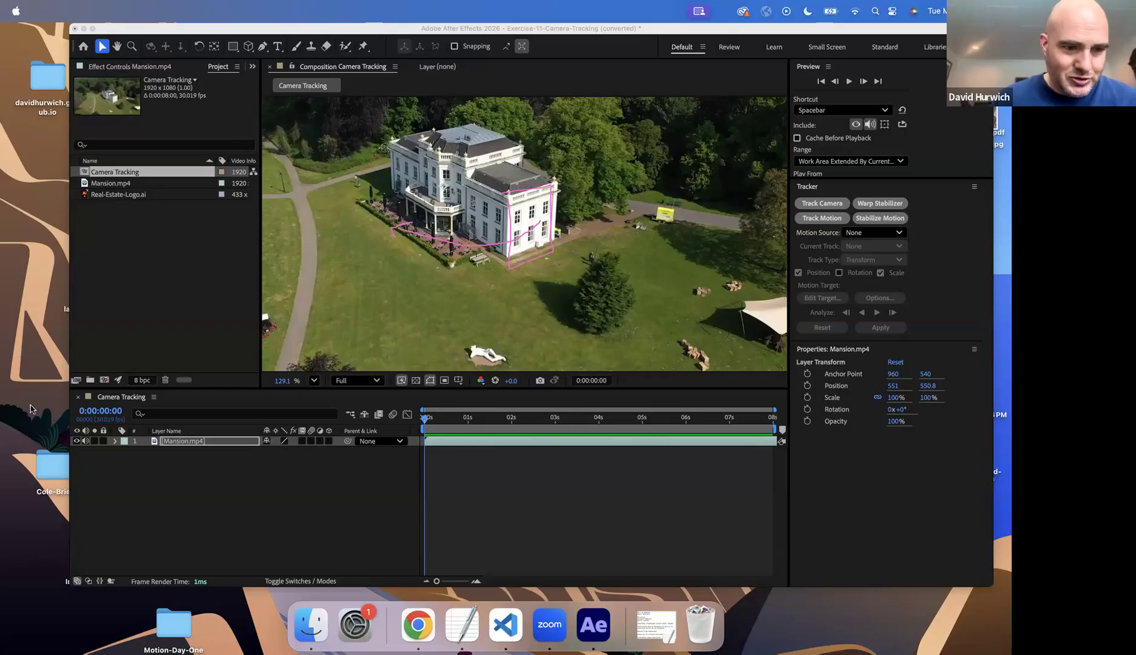
left_click(18, 491)
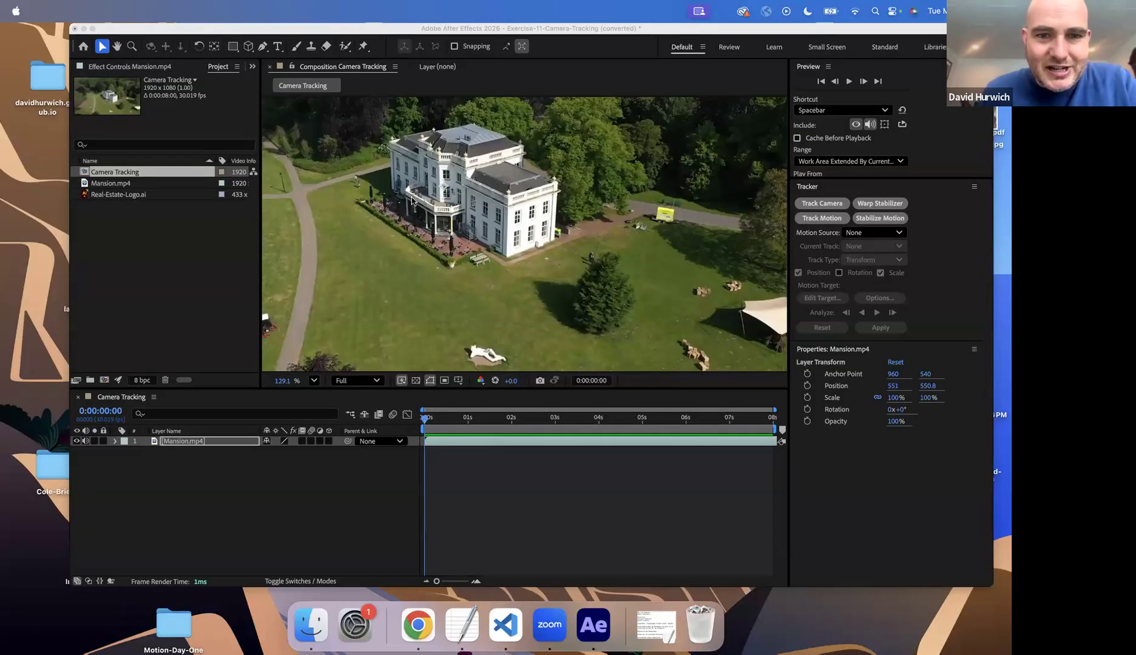
Move the Mansion.mp4 footage back across the frame to about position 955.1, 541.1
scroll(413, 202, "down", 3)
scroll(412, 201, "up", 1)
left_click_drag(412, 202, 591, 211)
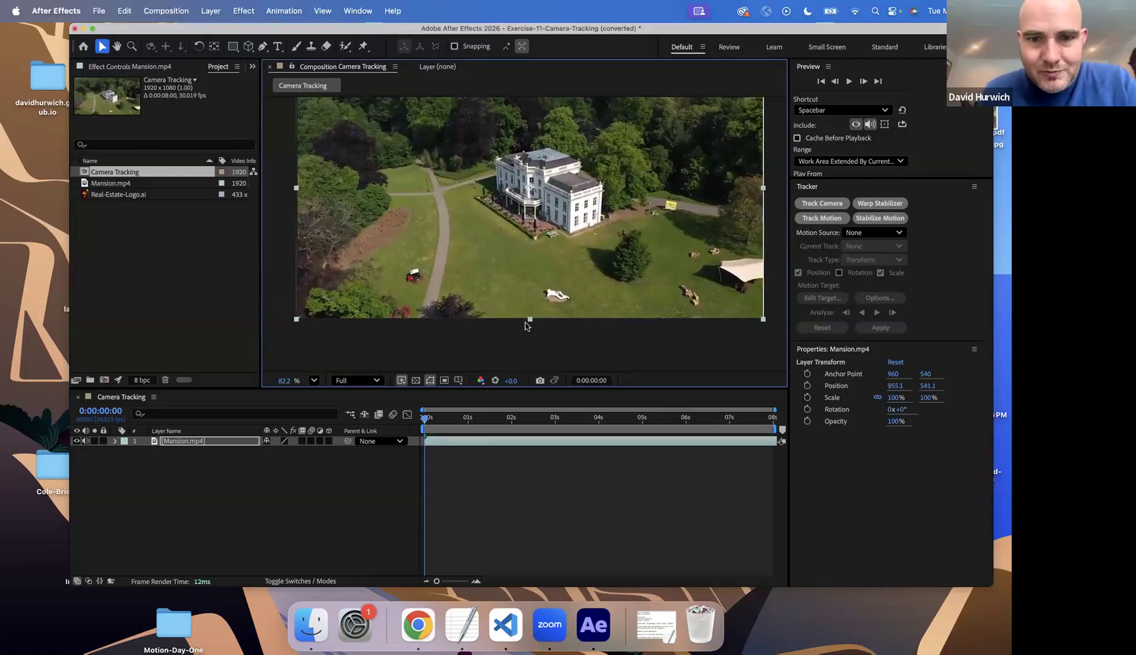
scroll(536, 213, "up", 2)
scroll(527, 205, "down", 2)
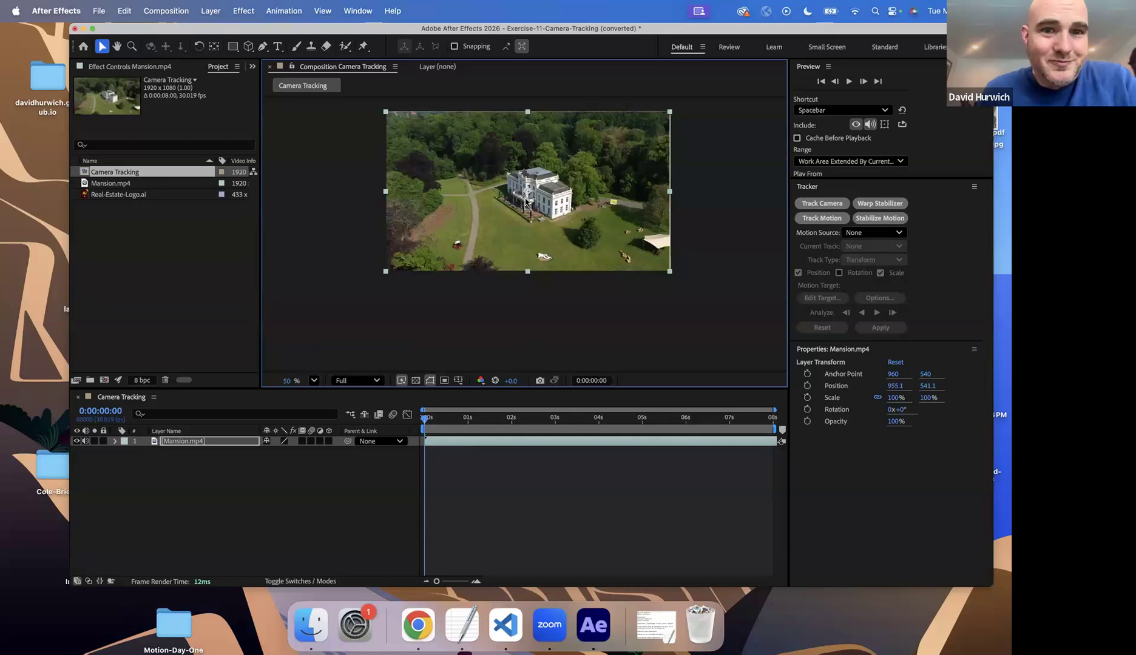
Scrub through the mansion clip and widen the project list to show the full video dimensions
left_click_drag(446, 418, 251, 347)
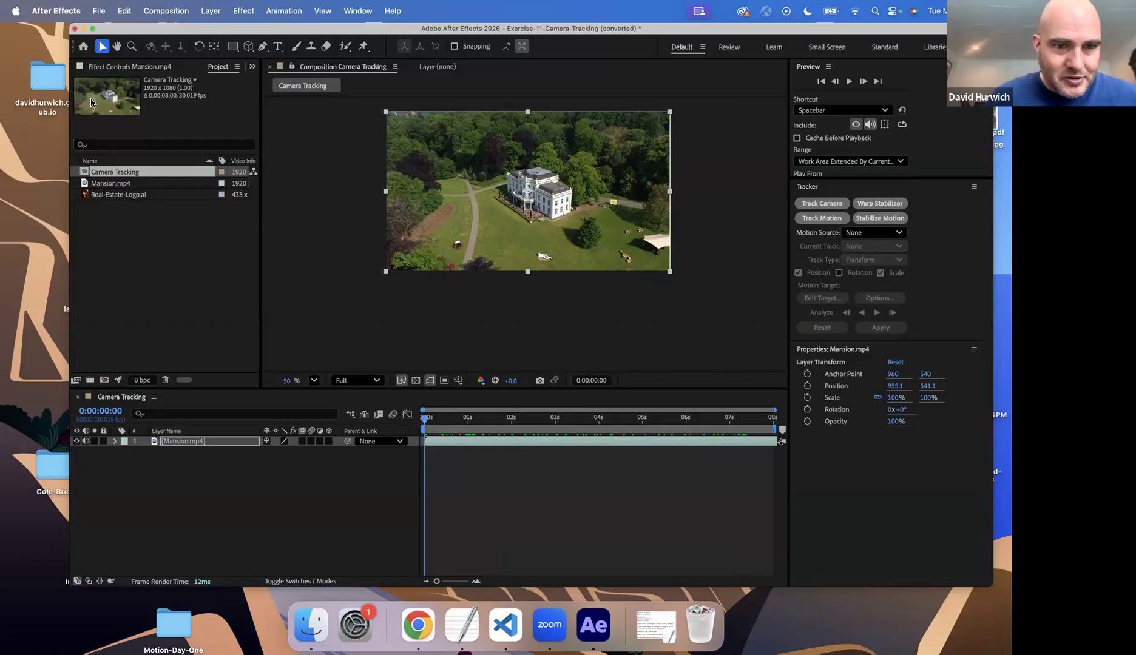
left_click_drag(261, 236, 322, 243)
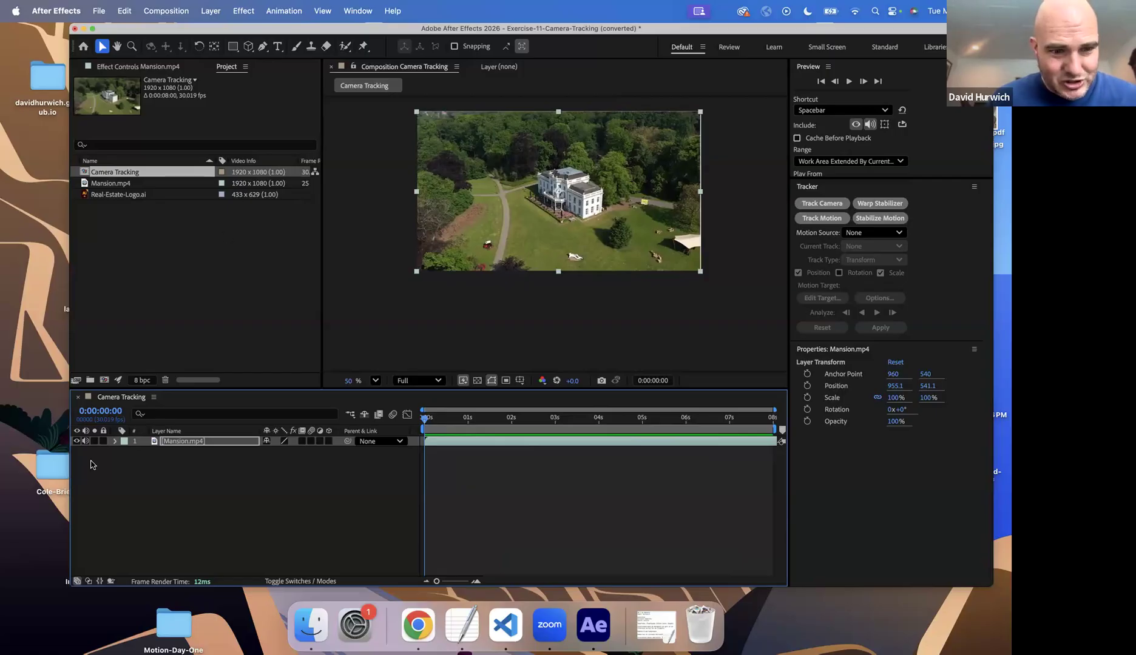
Reveal the Mansion.mp4 layer's Scale and Position properties and set its horizontal position to 959.1
left_click(219, 443)
key("s")
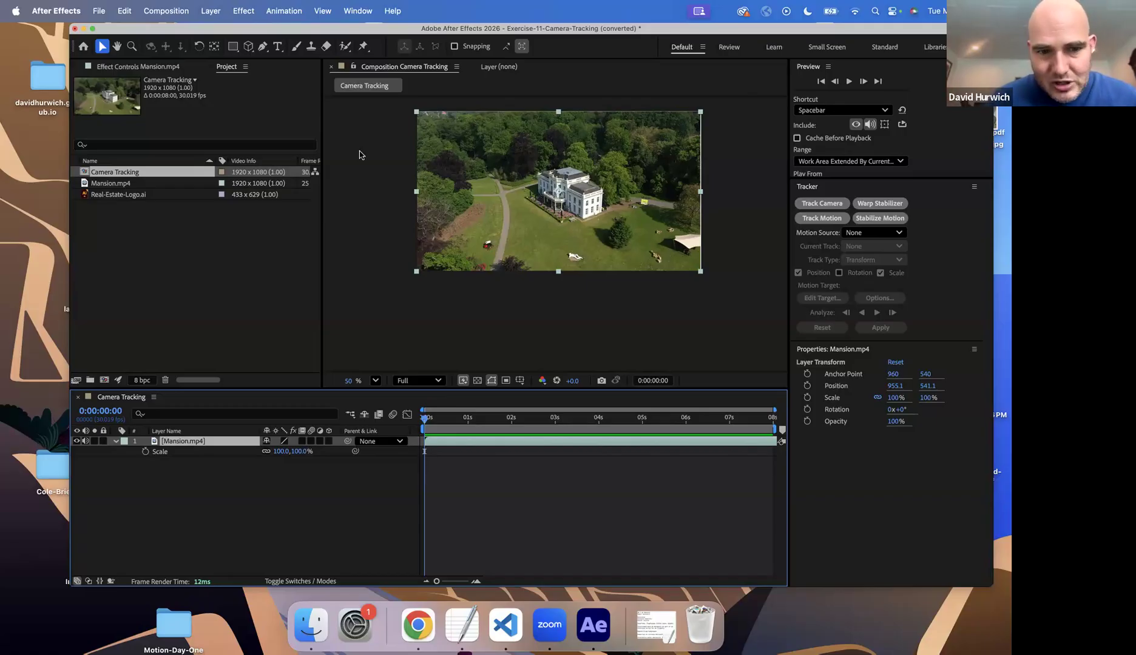
left_click(239, 463)
left_click(221, 442)
key("p")
left_click_drag(269, 452, 272, 452)
left_click(287, 309)
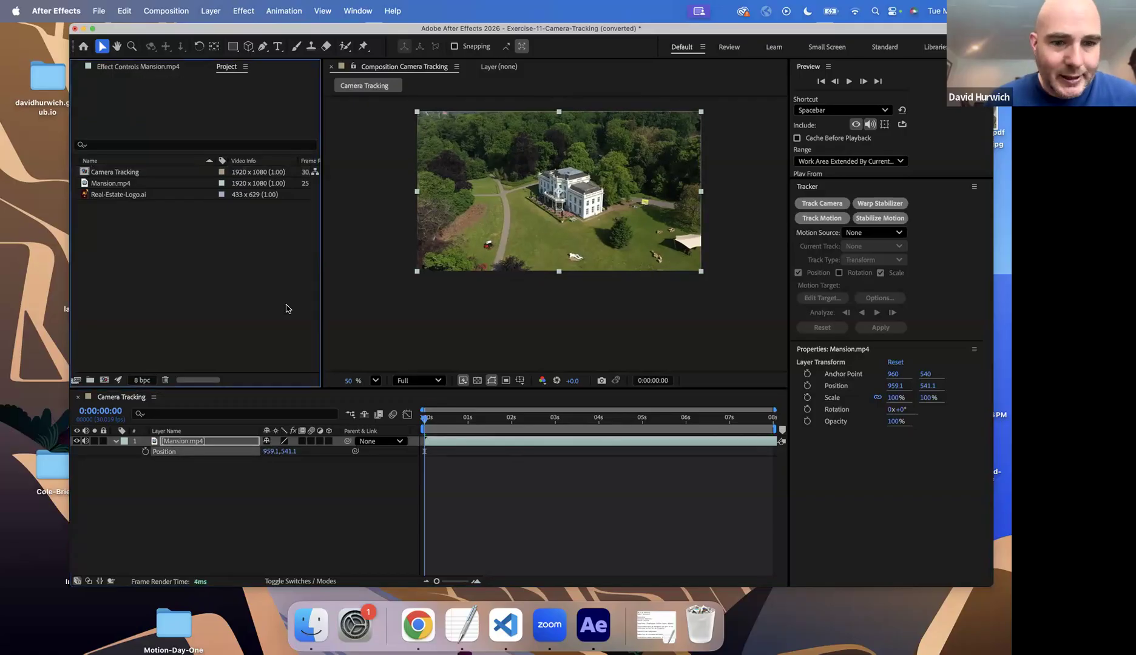
Try to run Track Camera on the repositioned Mansion.mp4 layer and nudge the layer in the frame
left_click(194, 445)
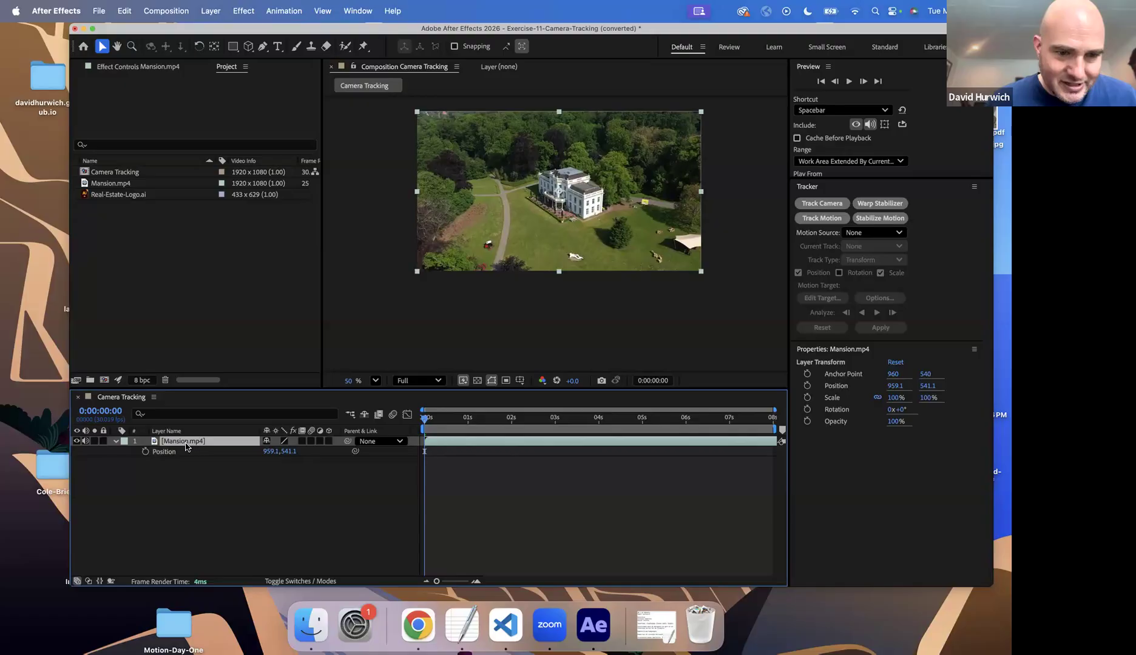
left_click(190, 347)
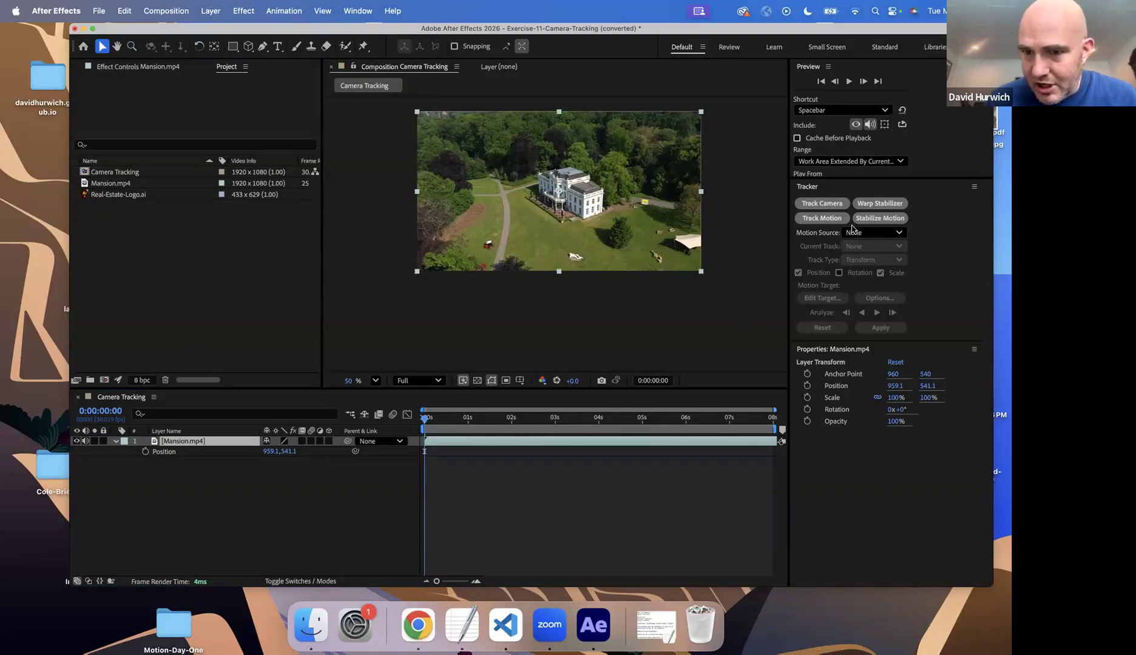
left_click(836, 209)
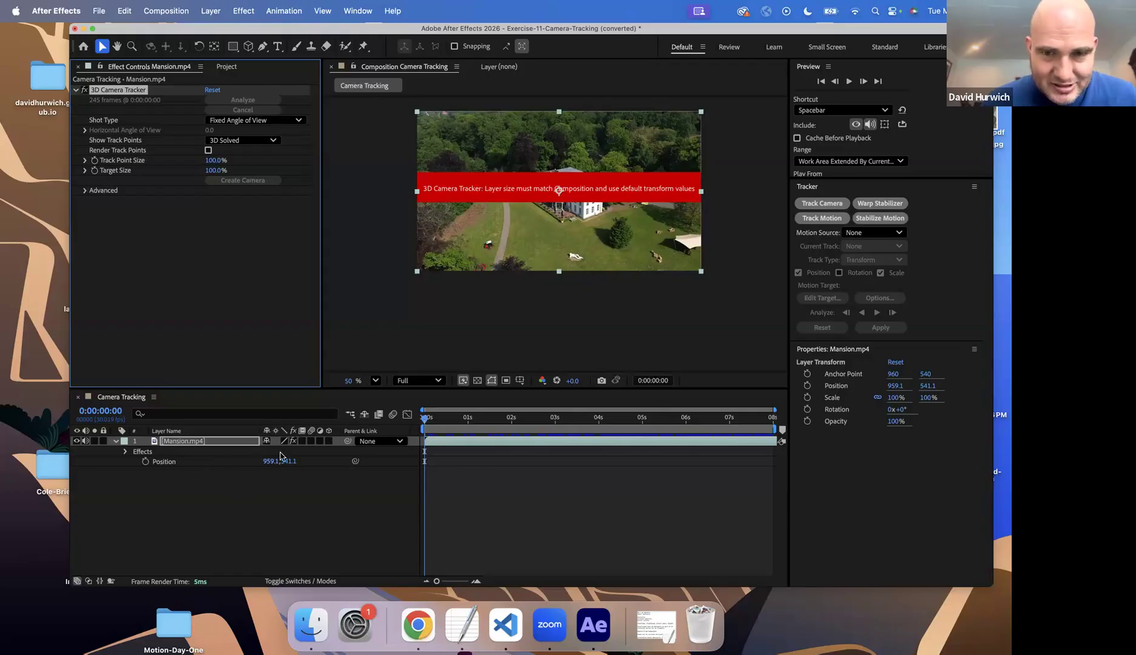
left_click_drag(436, 238, 435, 239)
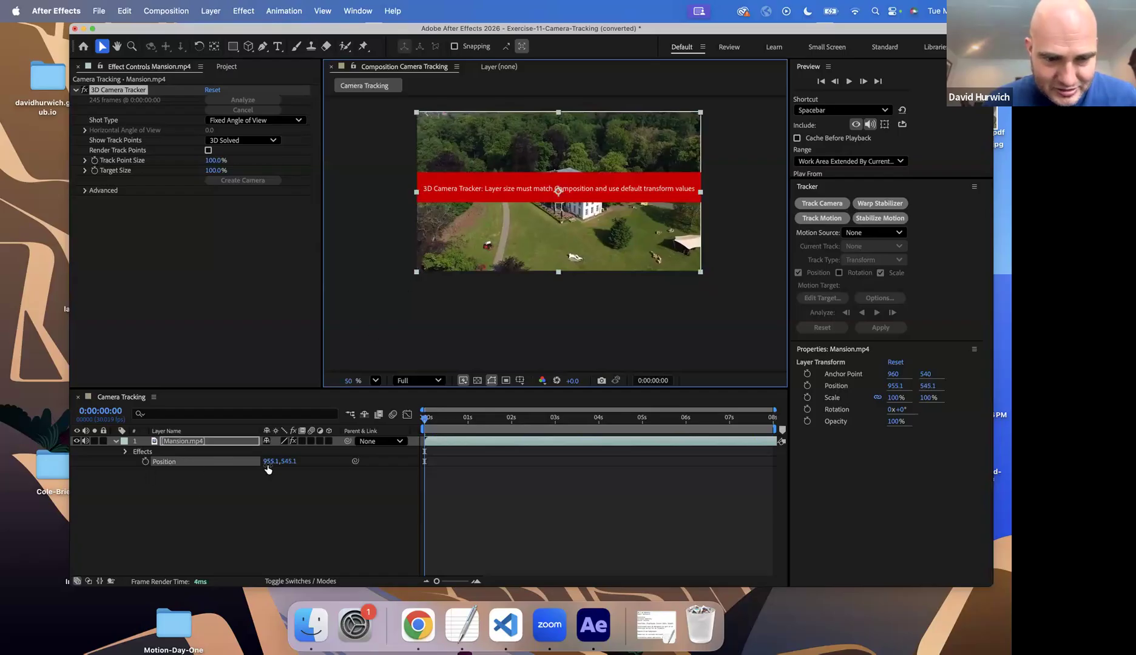
Delete the shifted Mansion.mp4 layer and add the clip to the composition again at its default position
key("Delete")
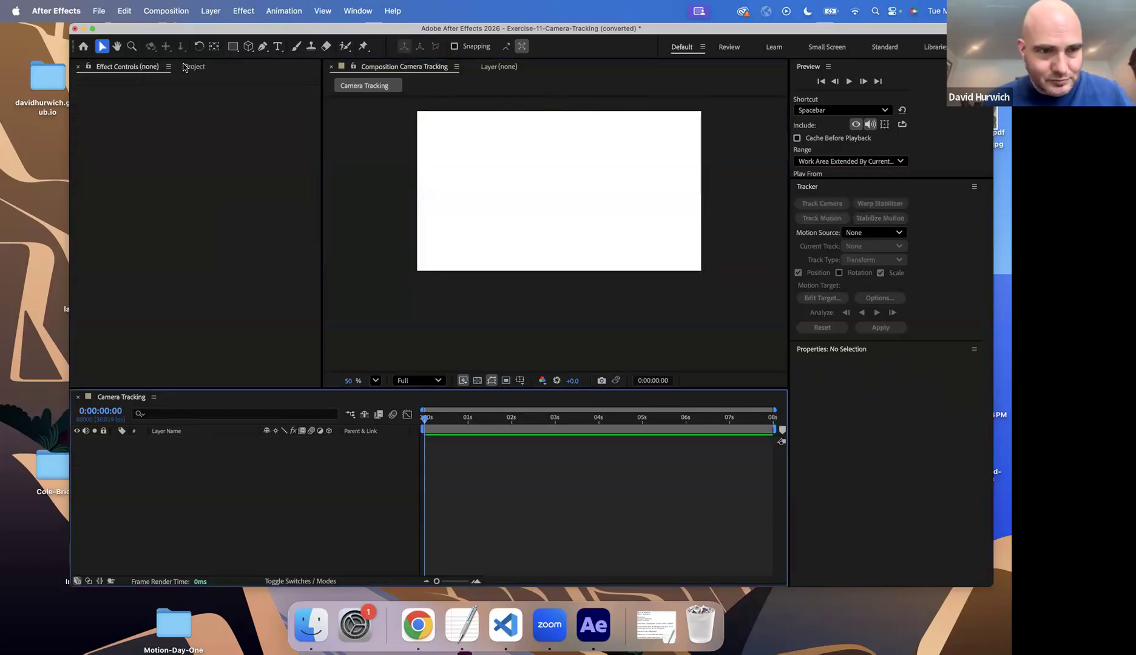
left_click(190, 67)
left_click_drag(117, 183, 153, 462)
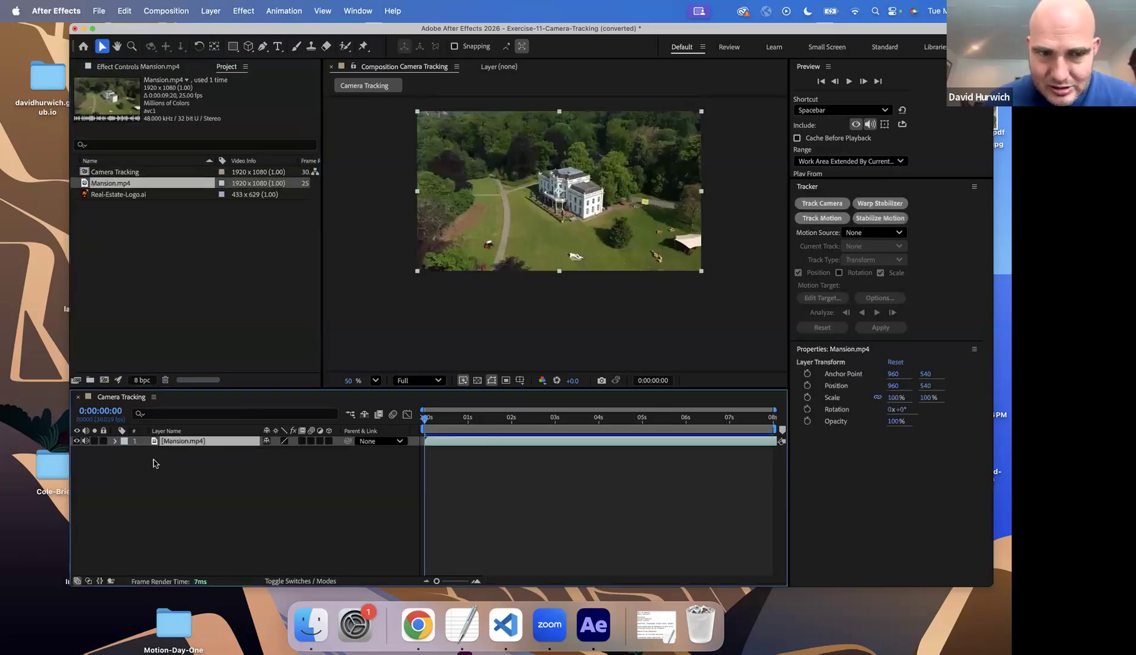
left_click(188, 458)
left_click(200, 447)
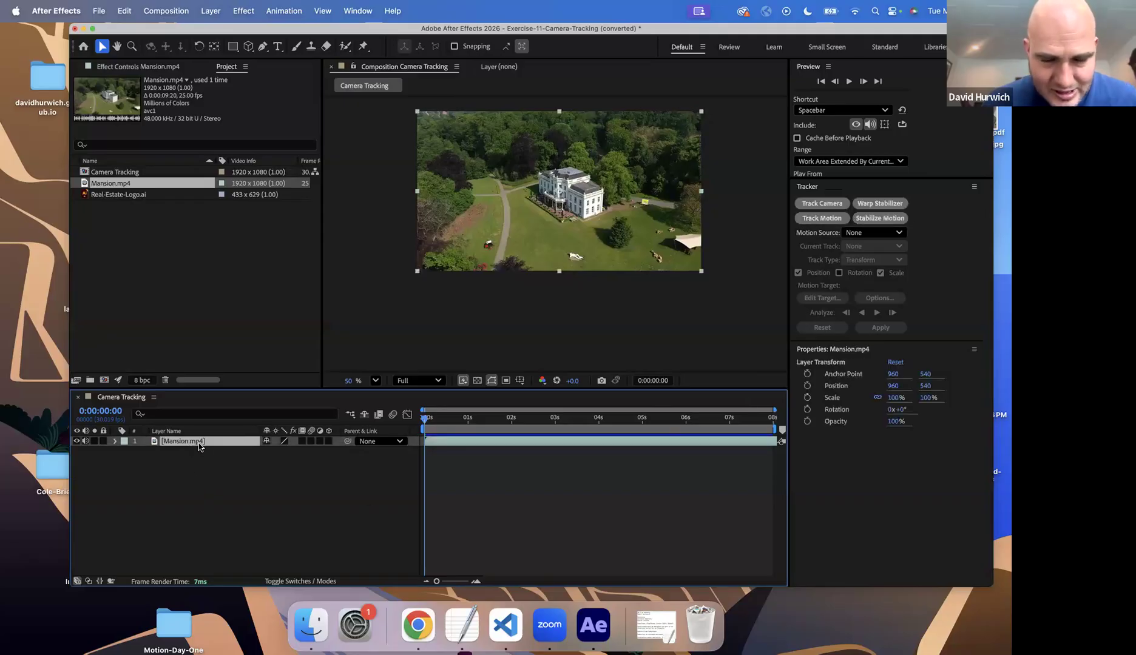
Run Track Camera on the Mansion.mp4 layer and keep the advanced solve method at Typical
left_click(824, 204)
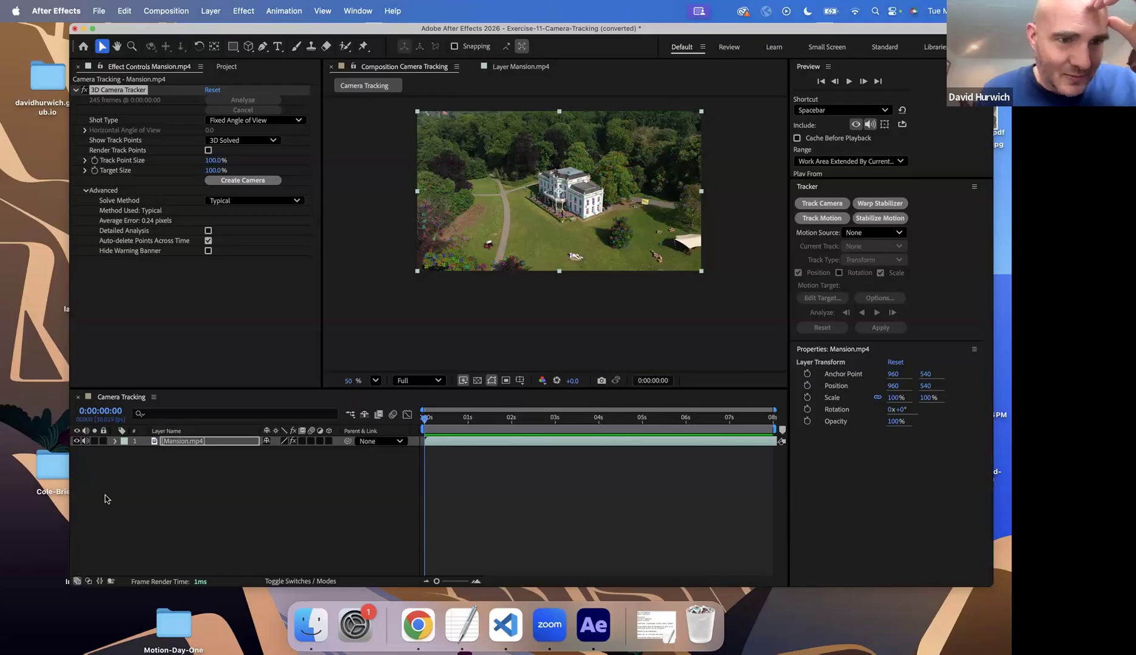
left_click(86, 190)
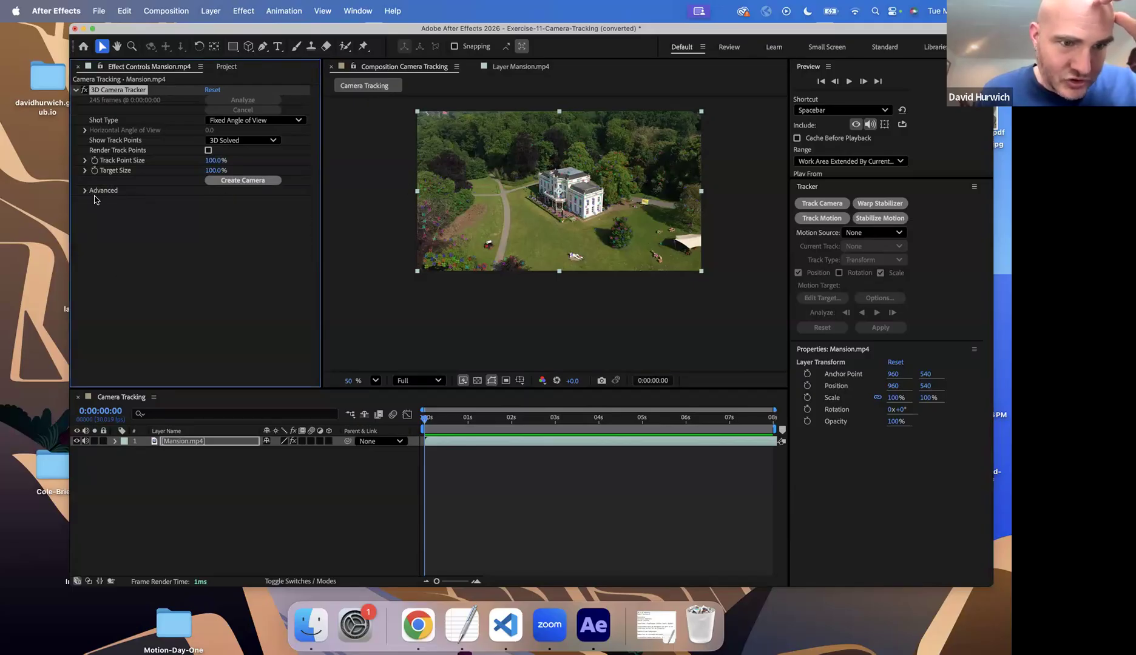
left_click(86, 191)
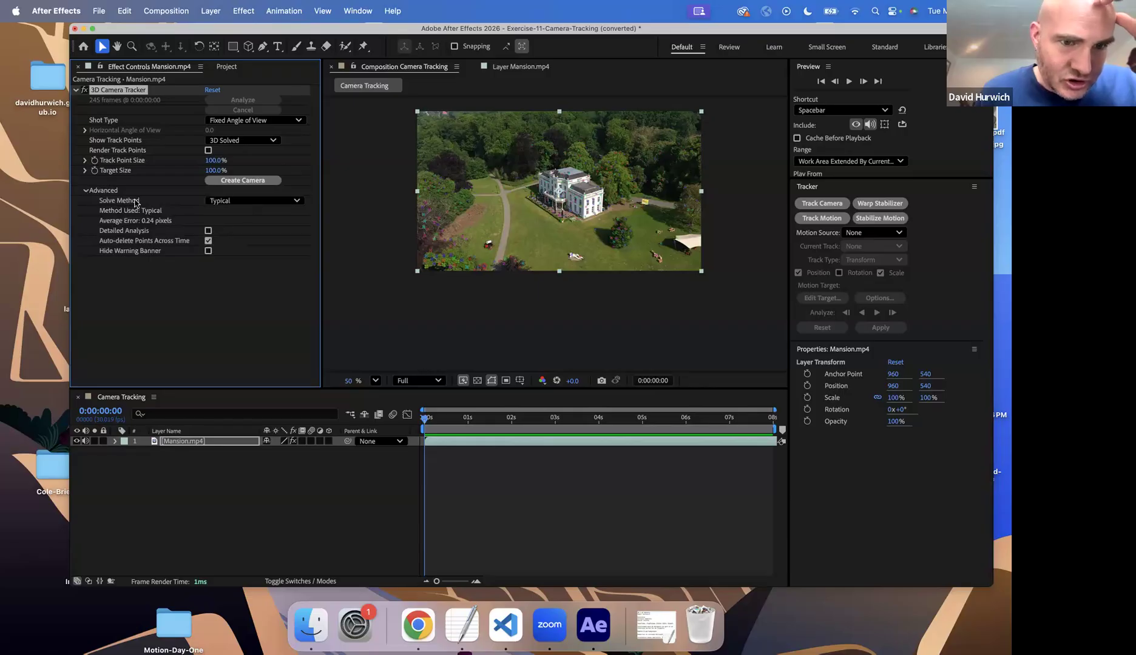
left_click(250, 201)
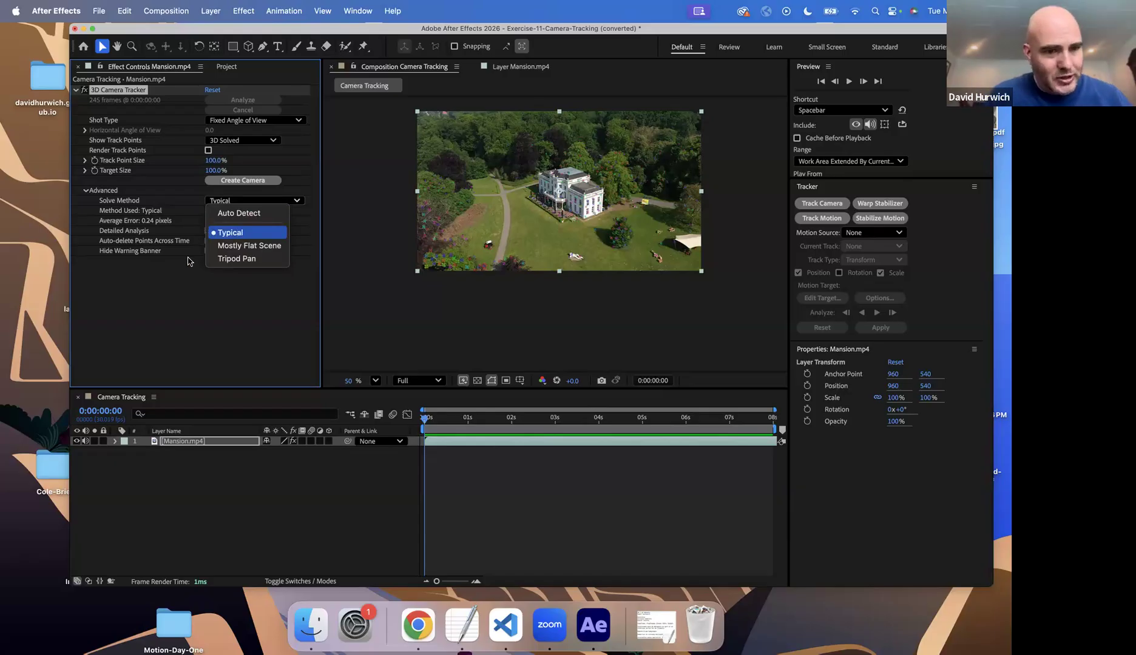
left_click(239, 232)
Turn on Render Track Points for the 3D Camera Tracker and inspect the points around the mansion
scroll(549, 167, "up", 1)
scroll(549, 166, "up", 4)
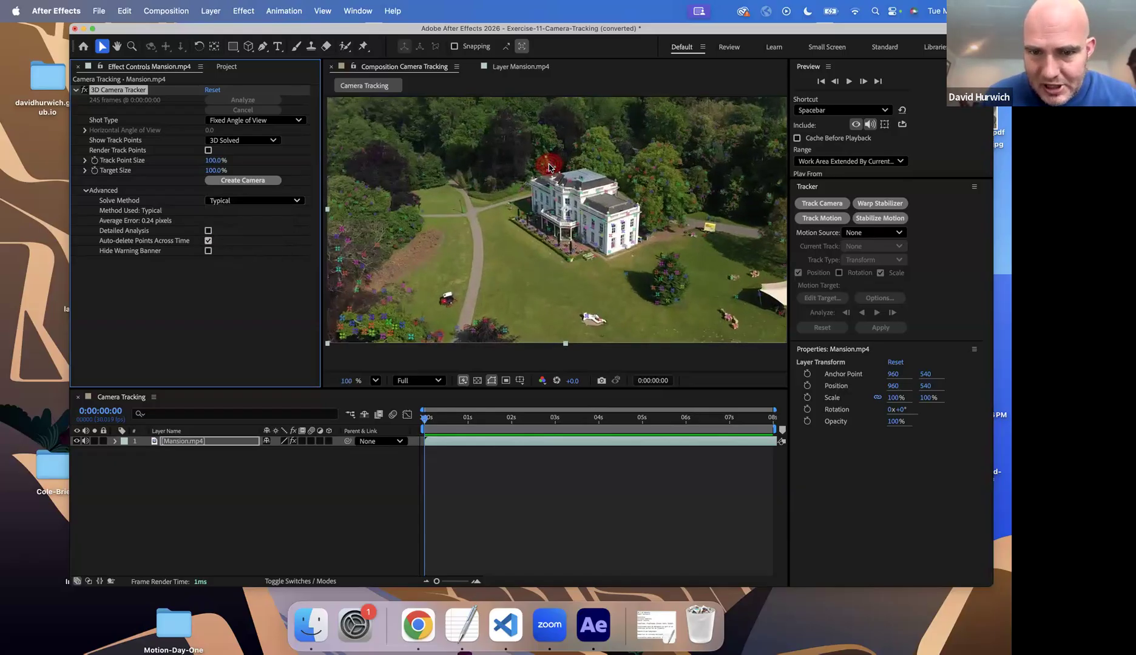
left_click_drag(552, 160, 303, 67)
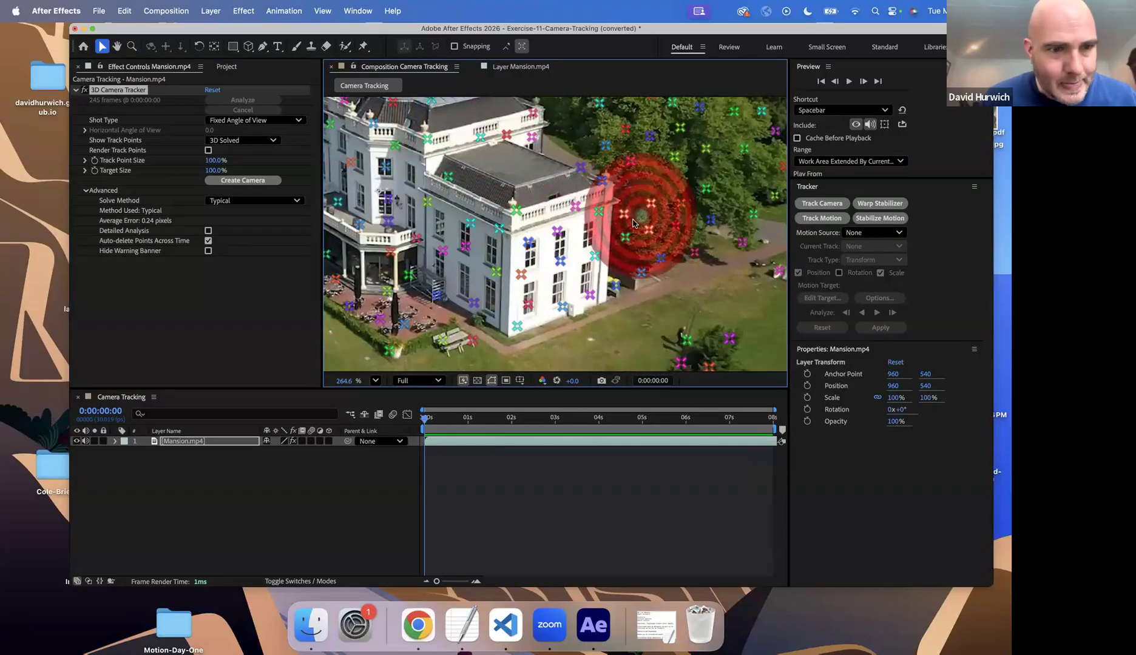
left_click(208, 150)
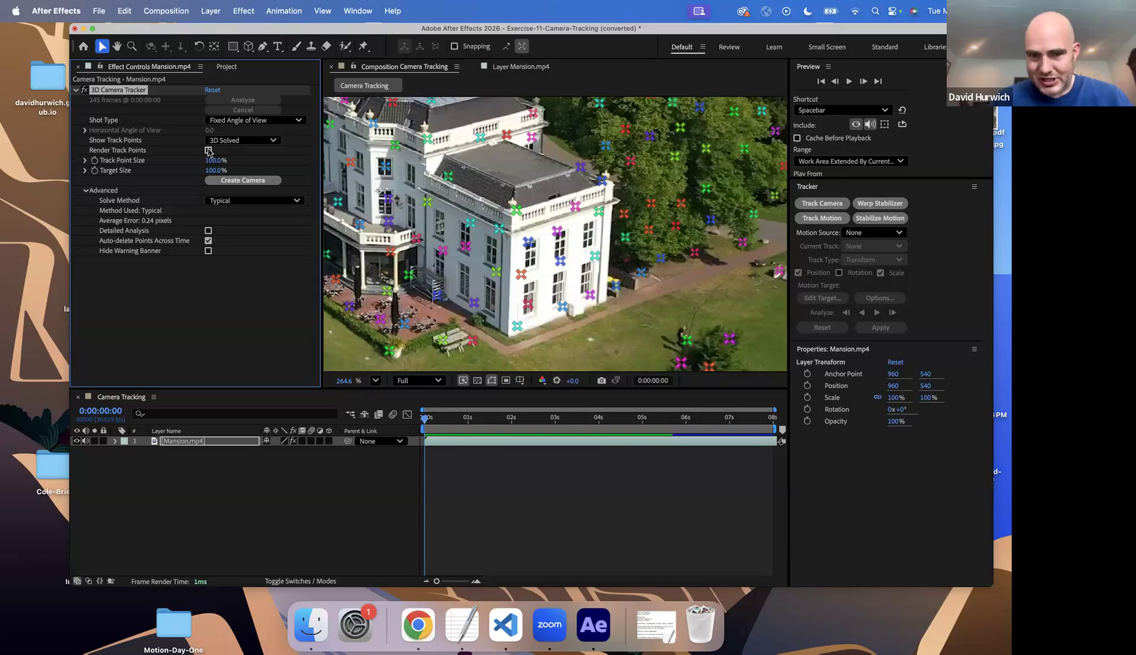
scroll(625, 236, "down", 1)
scroll(625, 237, "down", 3)
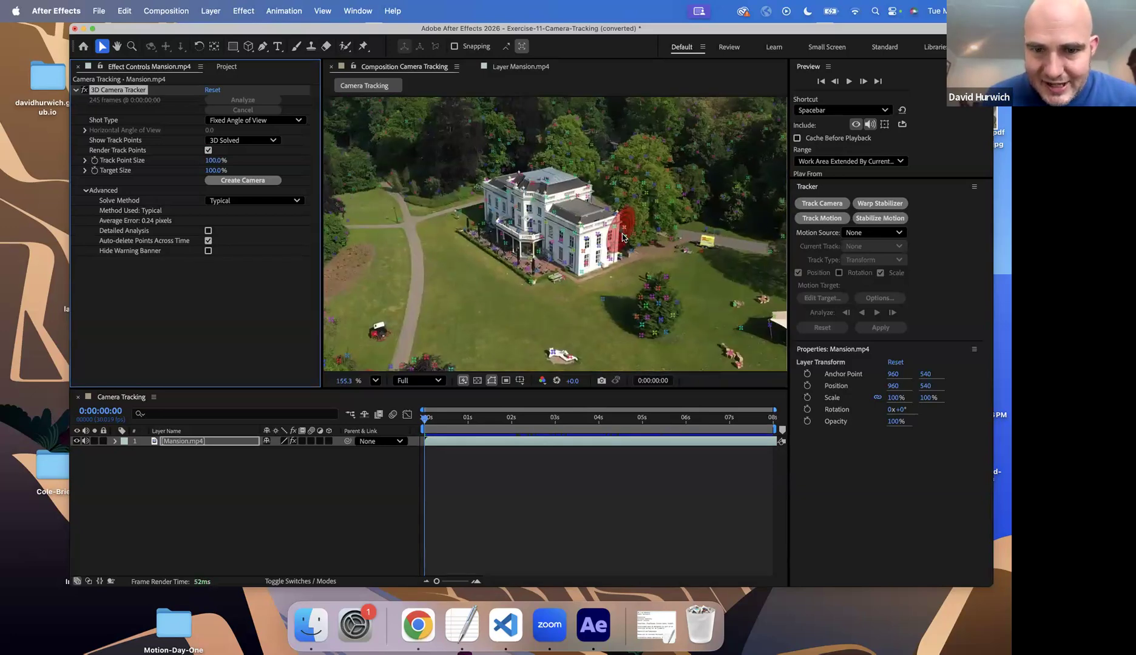
scroll(625, 237, "up", 5)
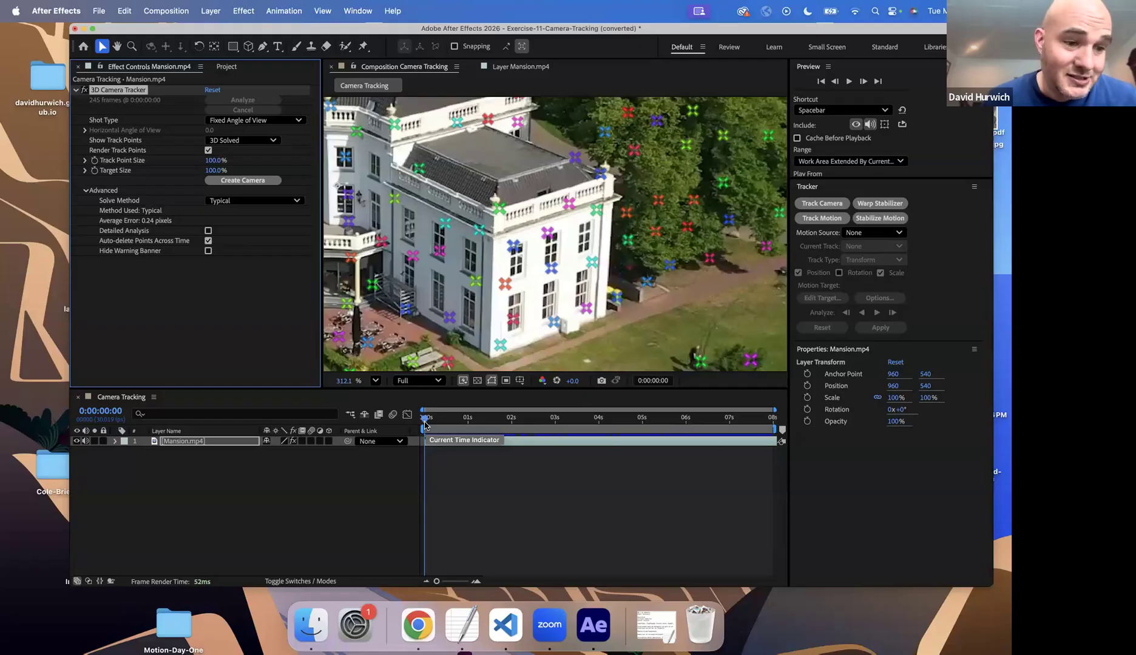
Scrub through the tracked clip to check how the track points follow the mansion
left_click(425, 424)
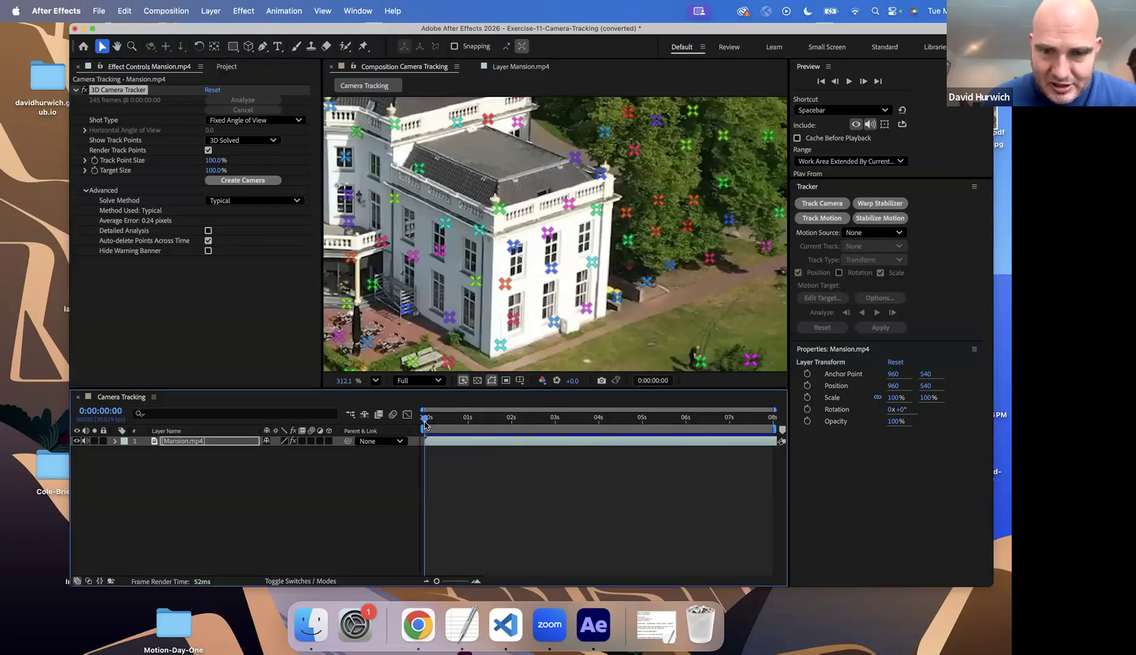
left_click_drag(435, 423, 343, 367)
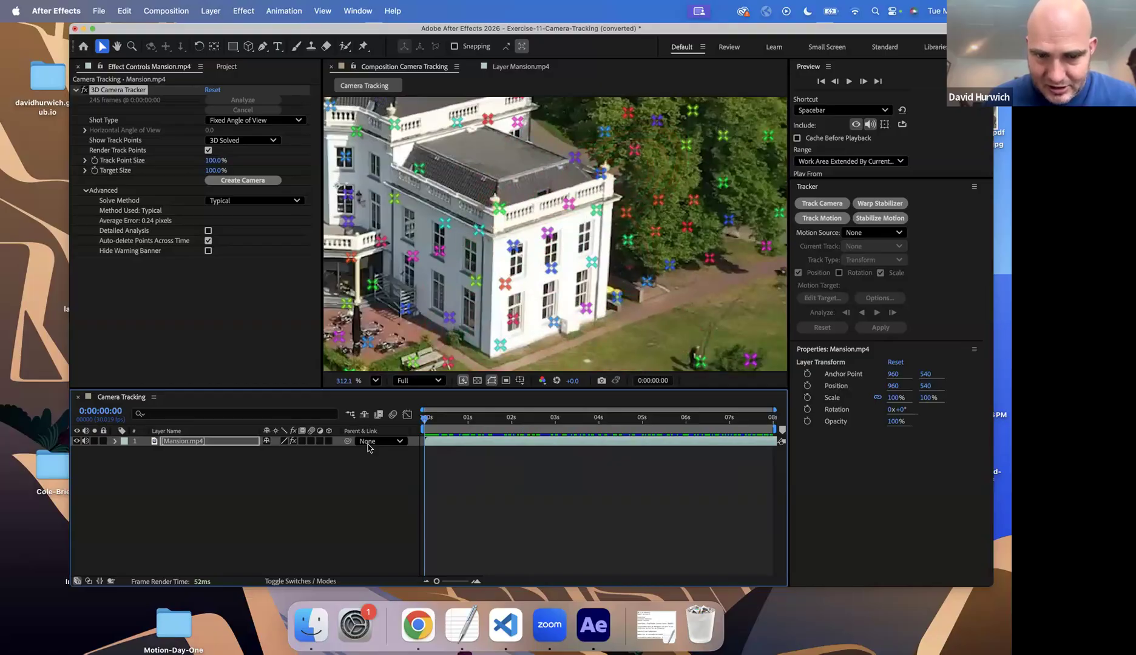
left_click_drag(428, 419, 315, 414)
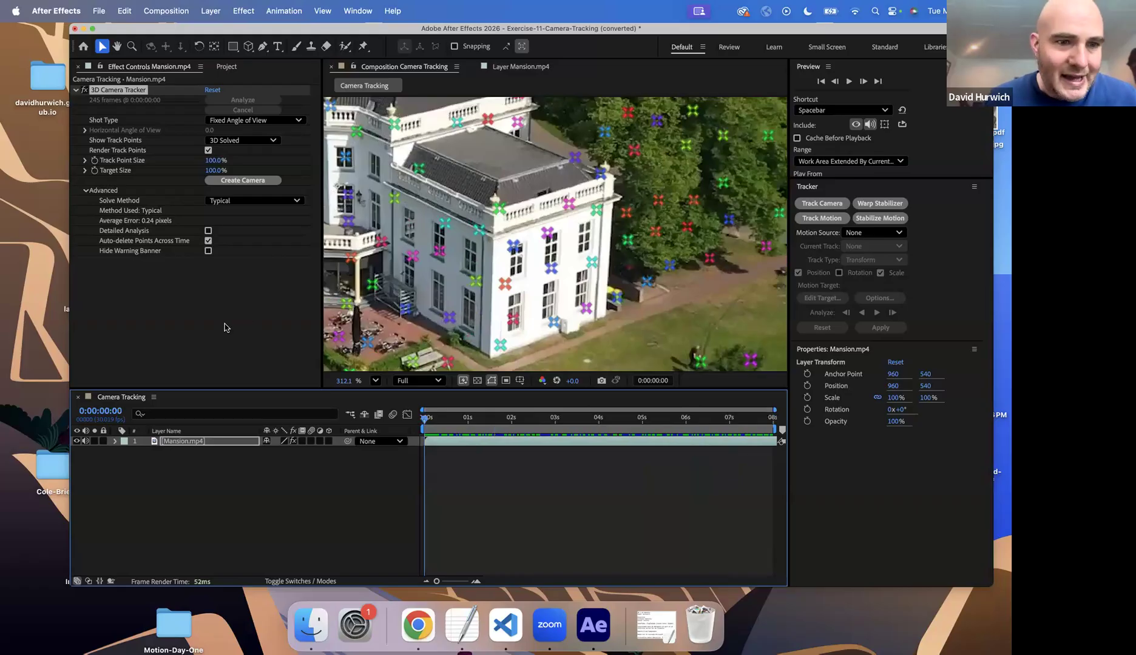
Select four track points around the windows of the mansion's side wall and create a text layer and camera from their plane
left_click(74, 91)
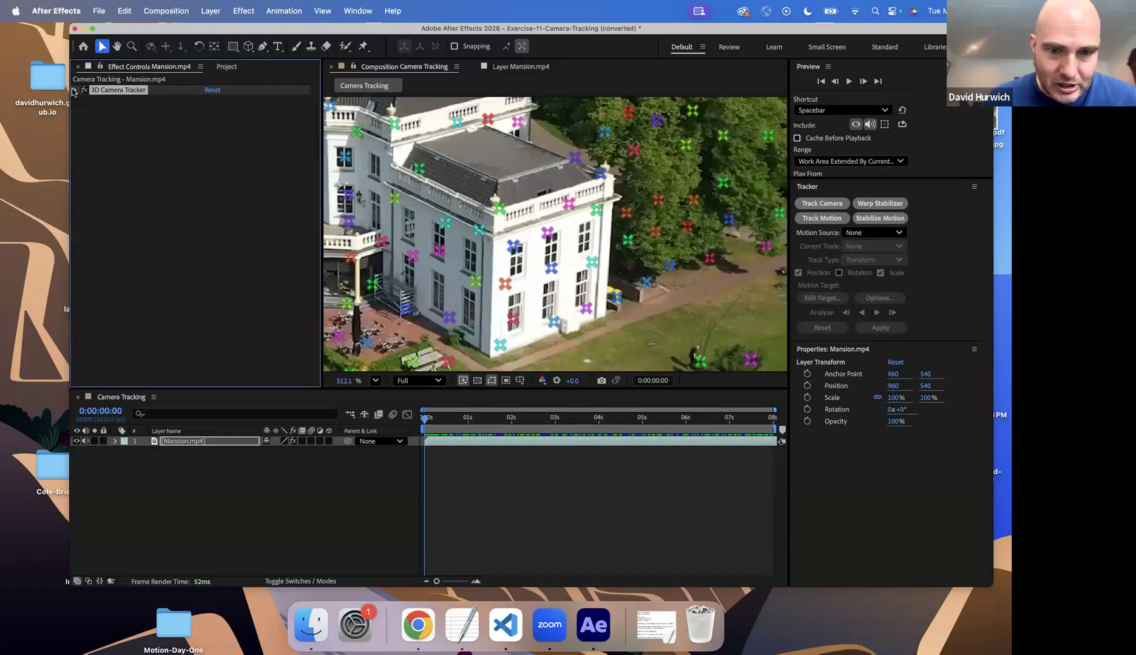
left_click(513, 251)
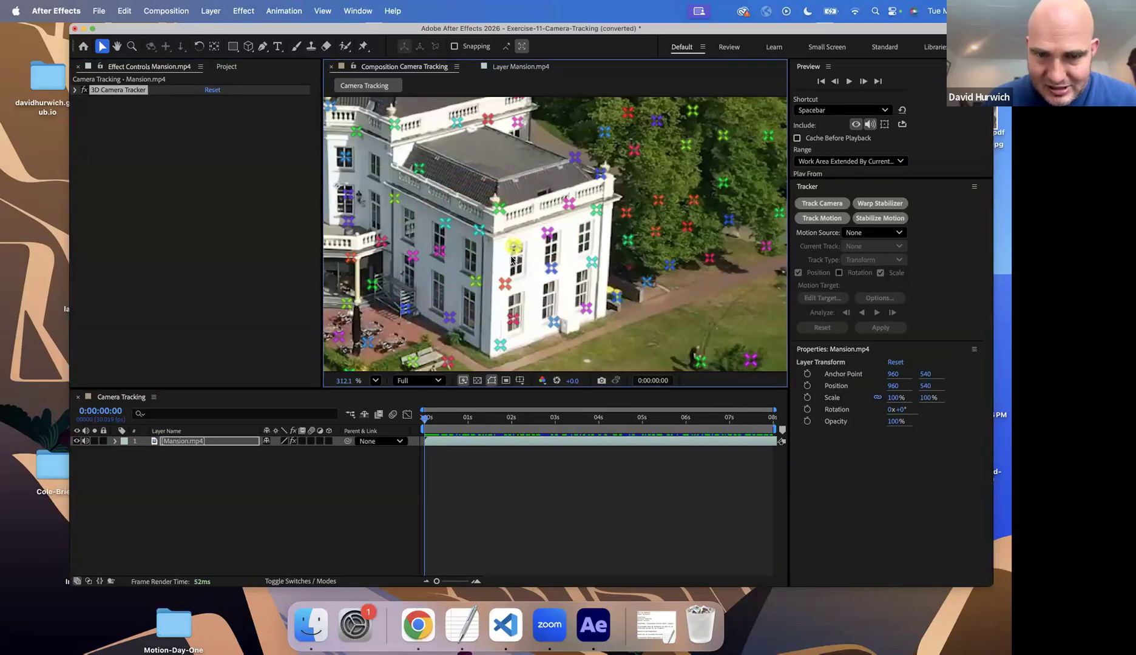
left_click(597, 210, "shift")
left_click(586, 307, "shift")
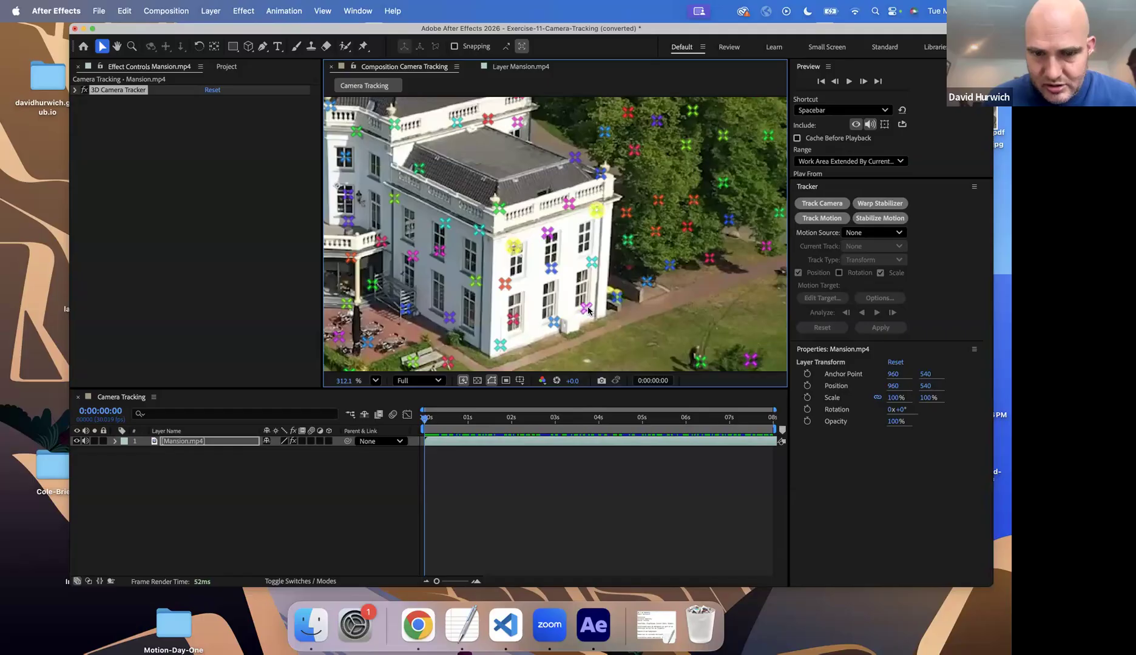
left_click(500, 346, "shift")
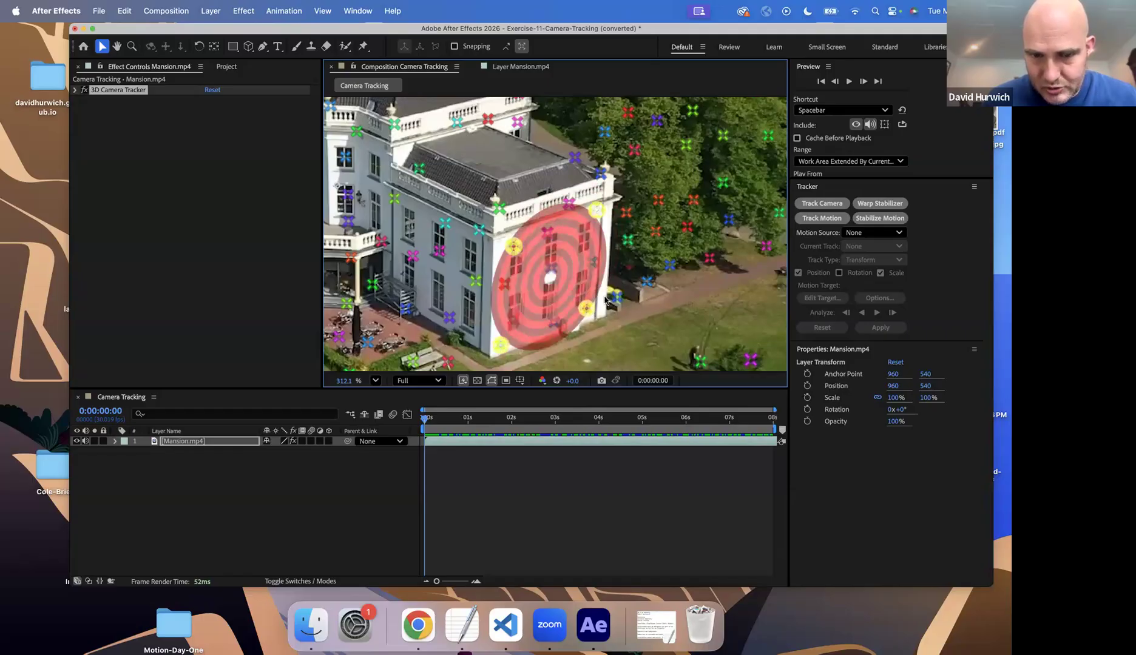
right_click(564, 283)
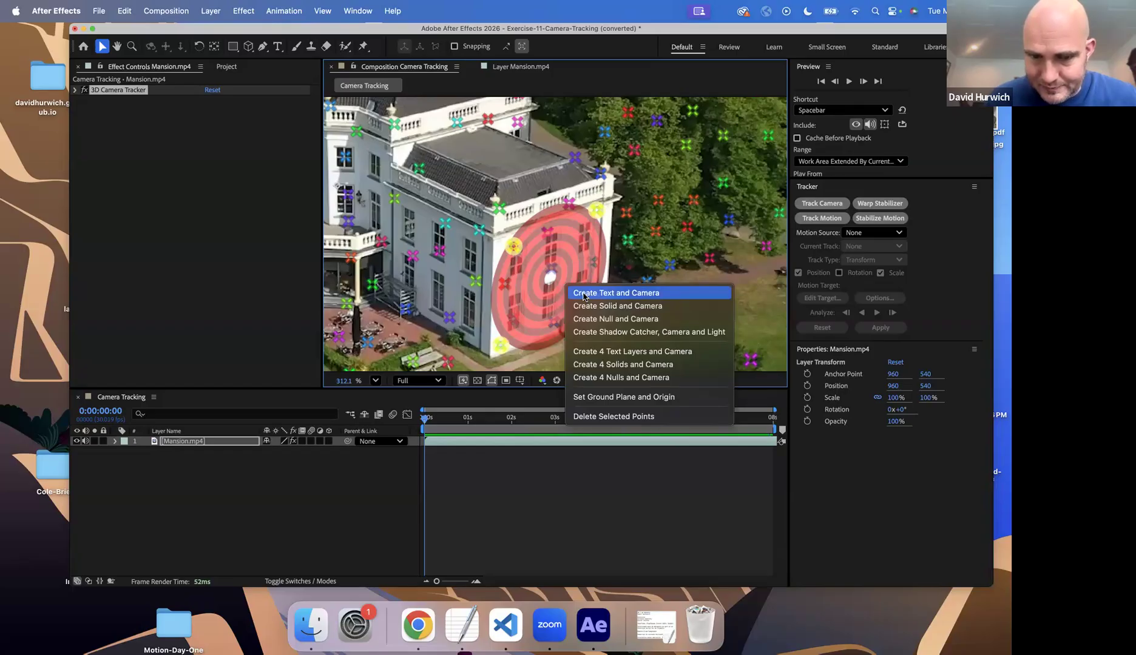
left_click(583, 293)
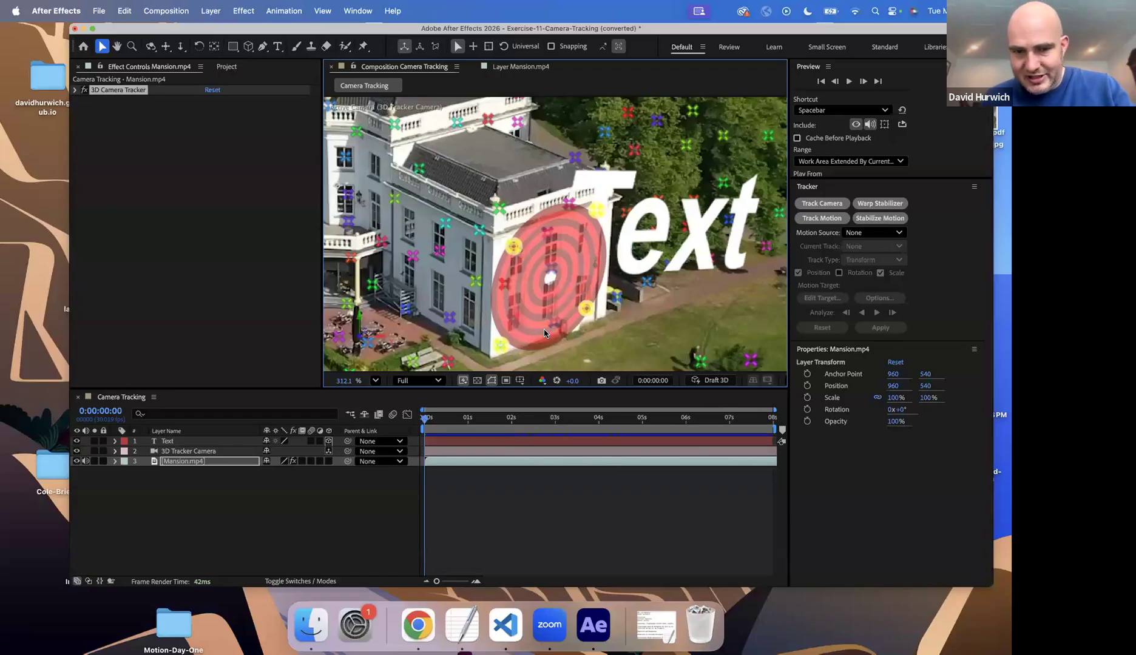
Preview the new text against the tracked footage and inspect the 3D Tracker Camera layer's properties
key("comma")
key("space")
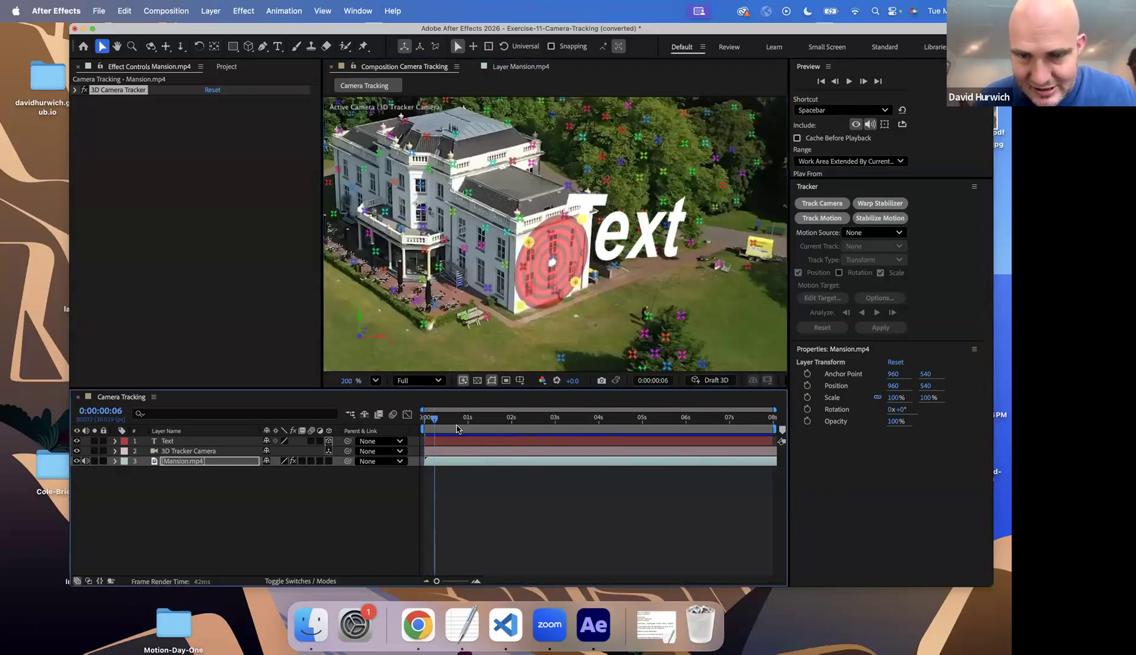
left_click_drag(507, 382, 344, 386)
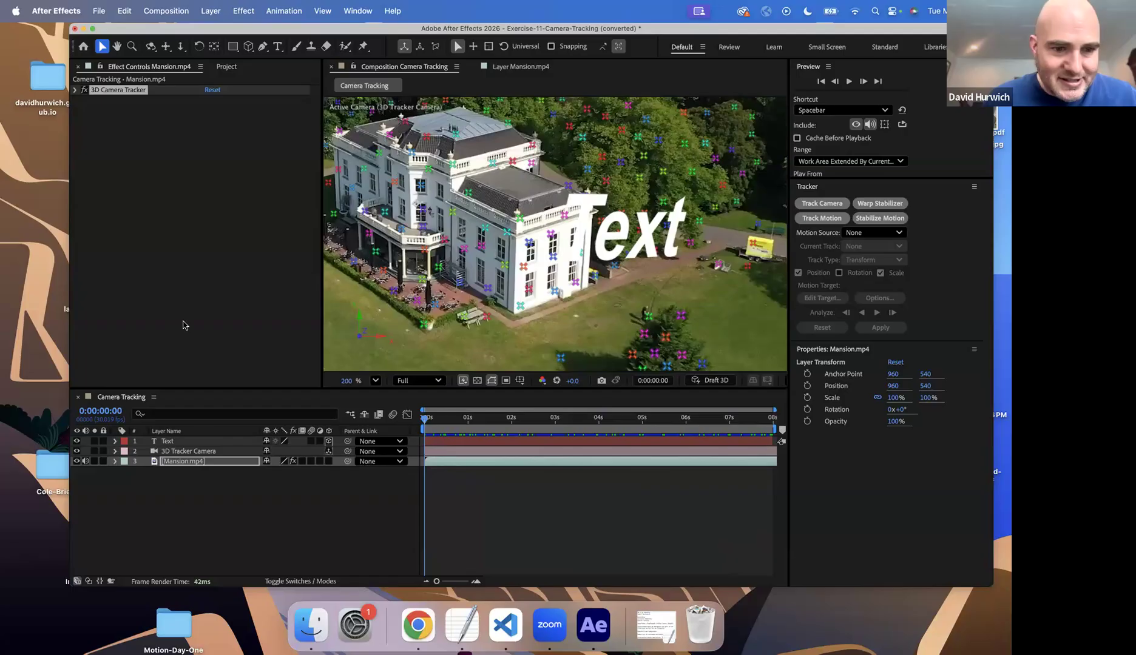
left_click(179, 453)
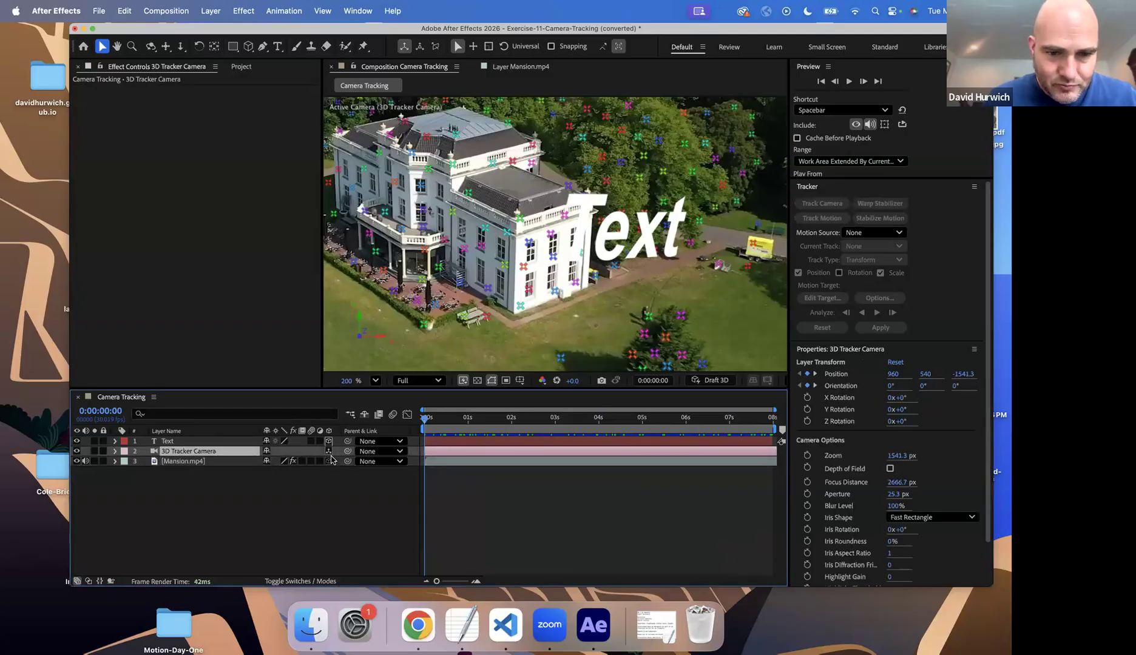
Set the Text layer's Z orientation to 359.2°
left_click(191, 444)
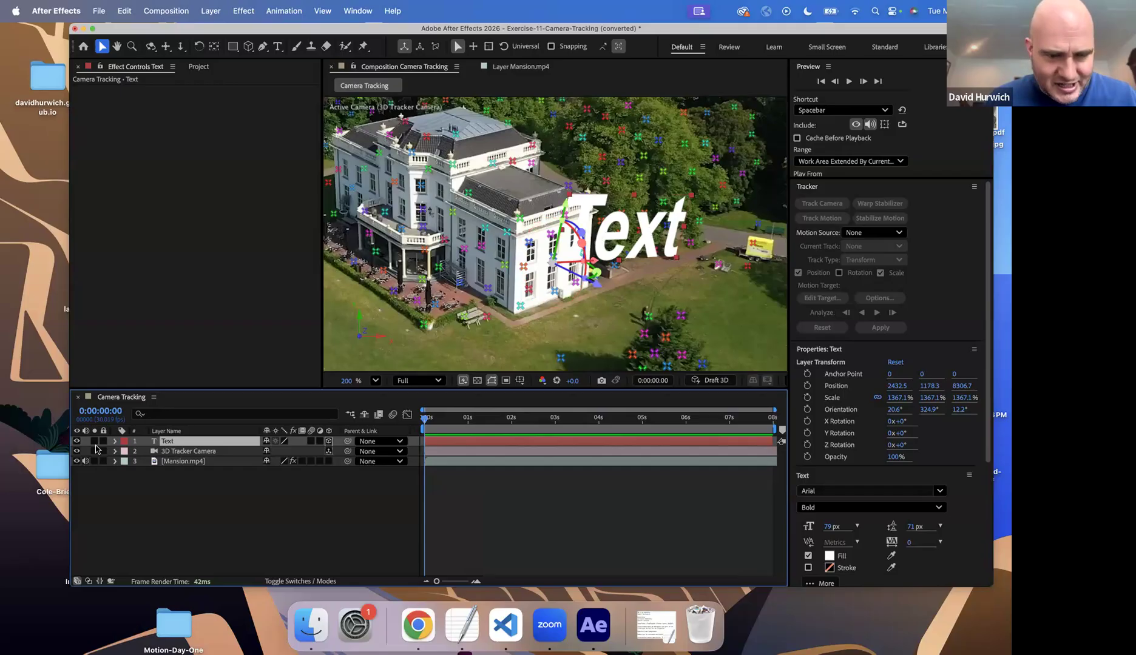
left_click(114, 442)
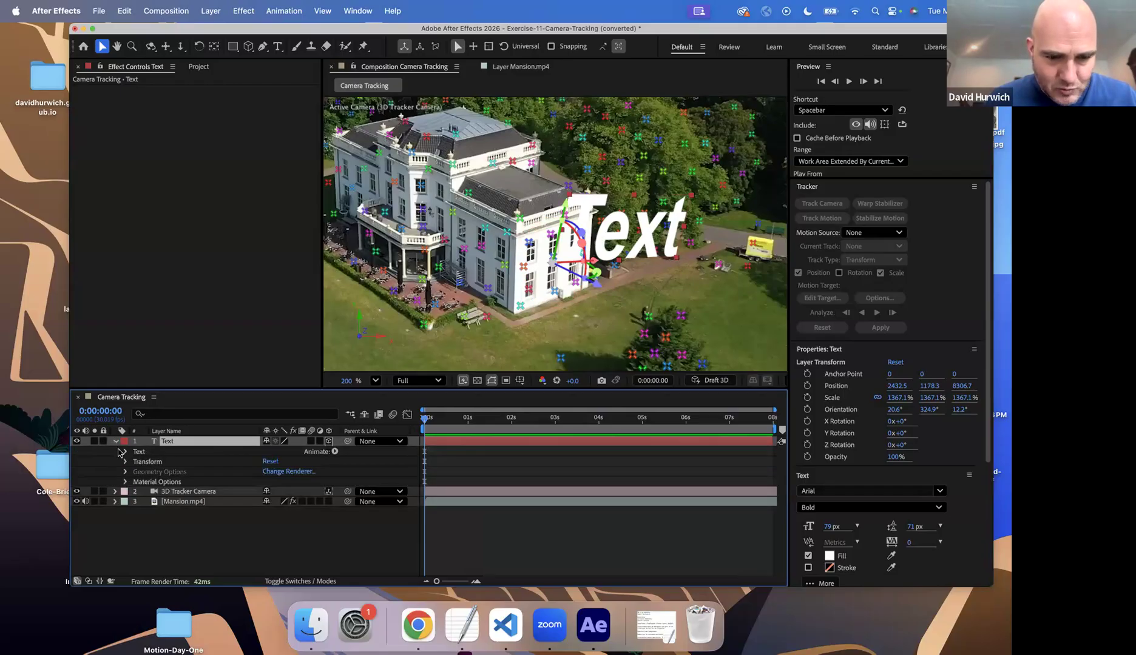
key("r")
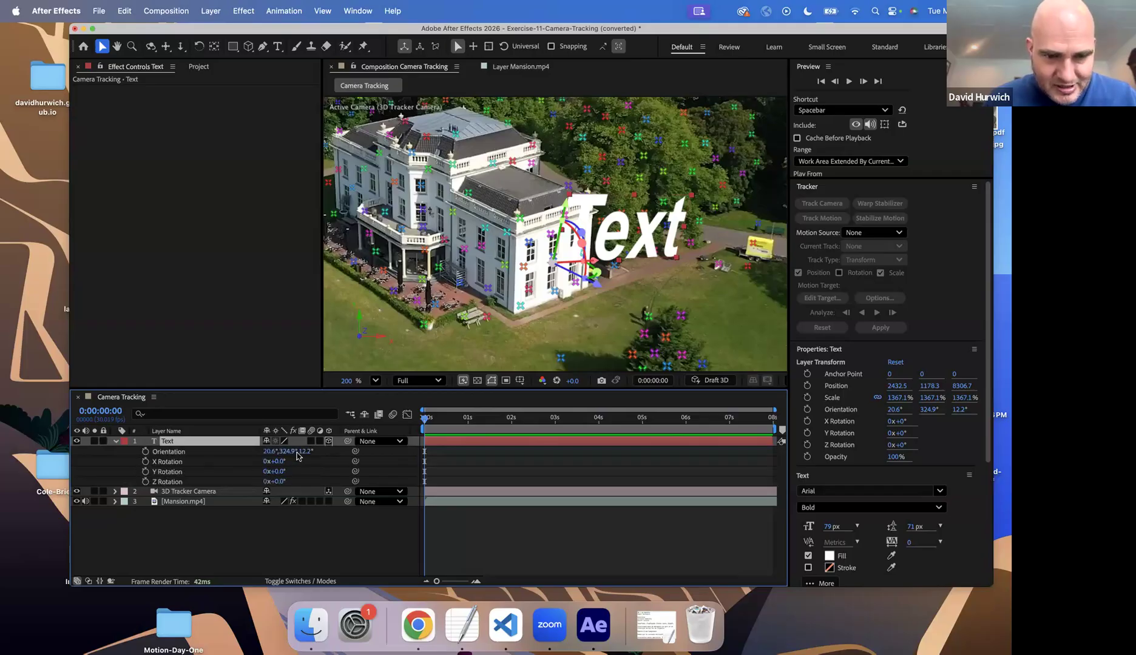
left_click_drag(292, 452, 302, 453)
key("super+z")
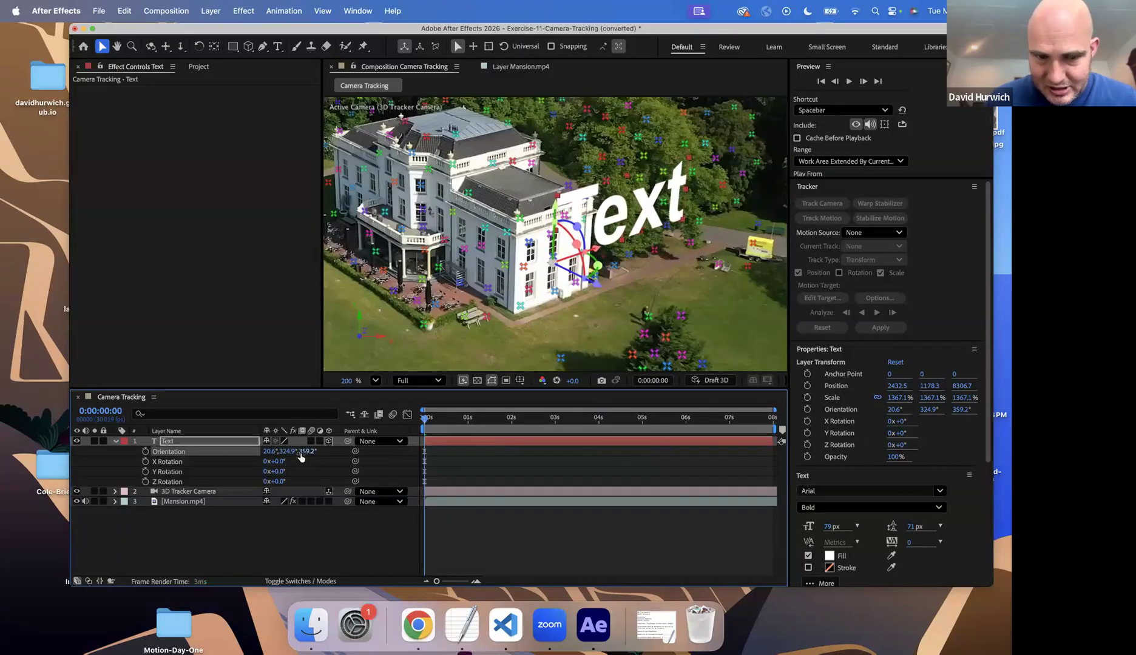
Move the Text layer down in front of the mansion's side wall, to a position of about 1970.6, 2331.3, 8608.4
key("p")
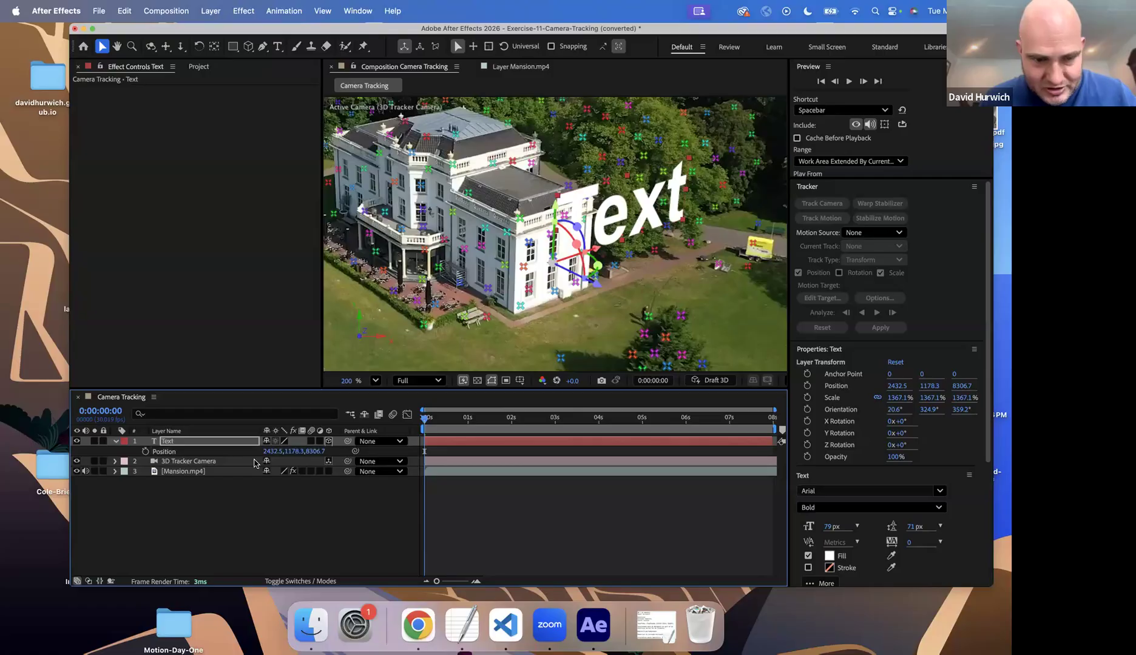
left_click_drag(596, 250, 543, 296)
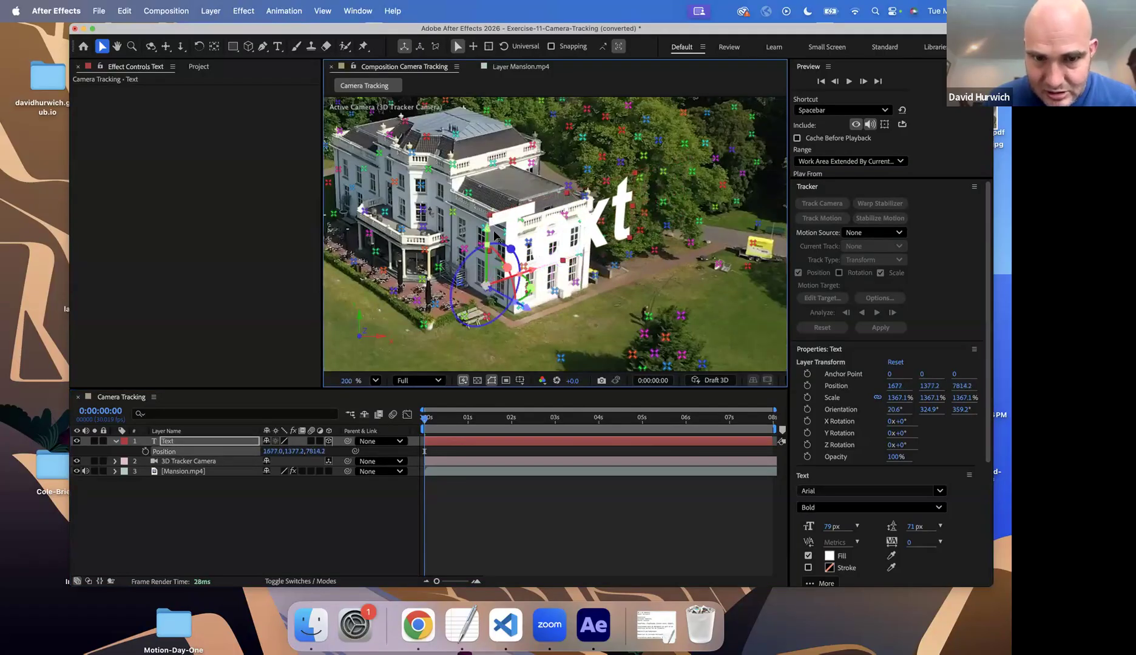
left_click_drag(488, 233, 493, 294)
left_click_drag(531, 372, 639, 412)
scroll(586, 299, "down", 6)
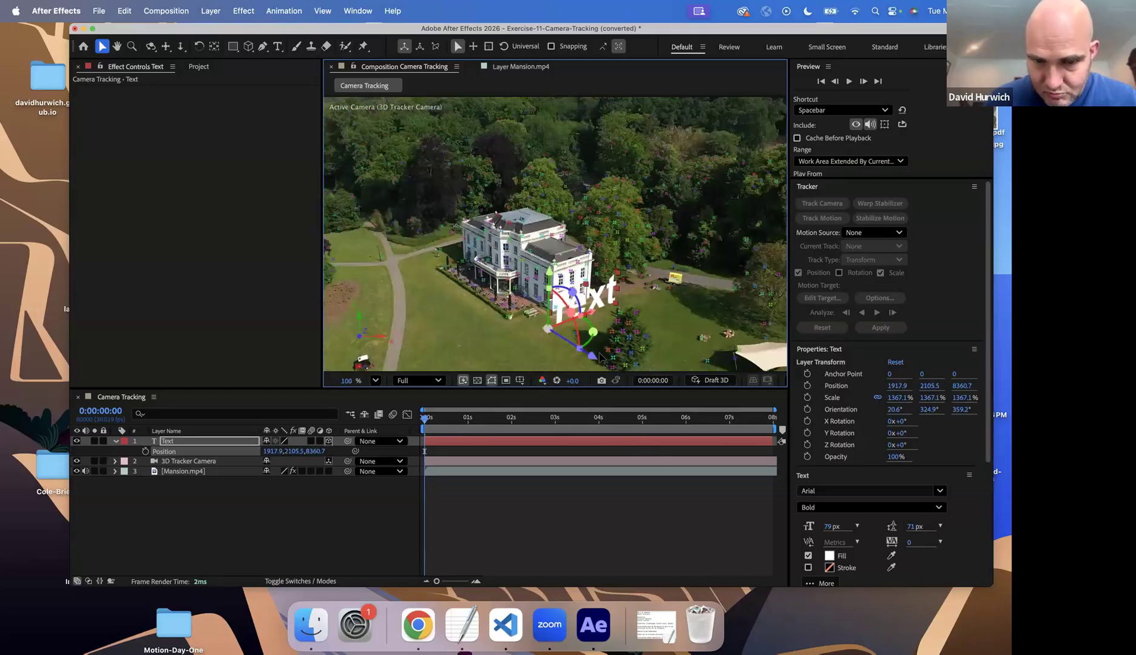
left_click_drag(597, 356, 747, 462)
left_click_drag(597, 316, 586, 320)
Replace the text with "$1 million" and shift the layer to a position of about 1474, 2462.1, 8284.7
double_click(582, 308)
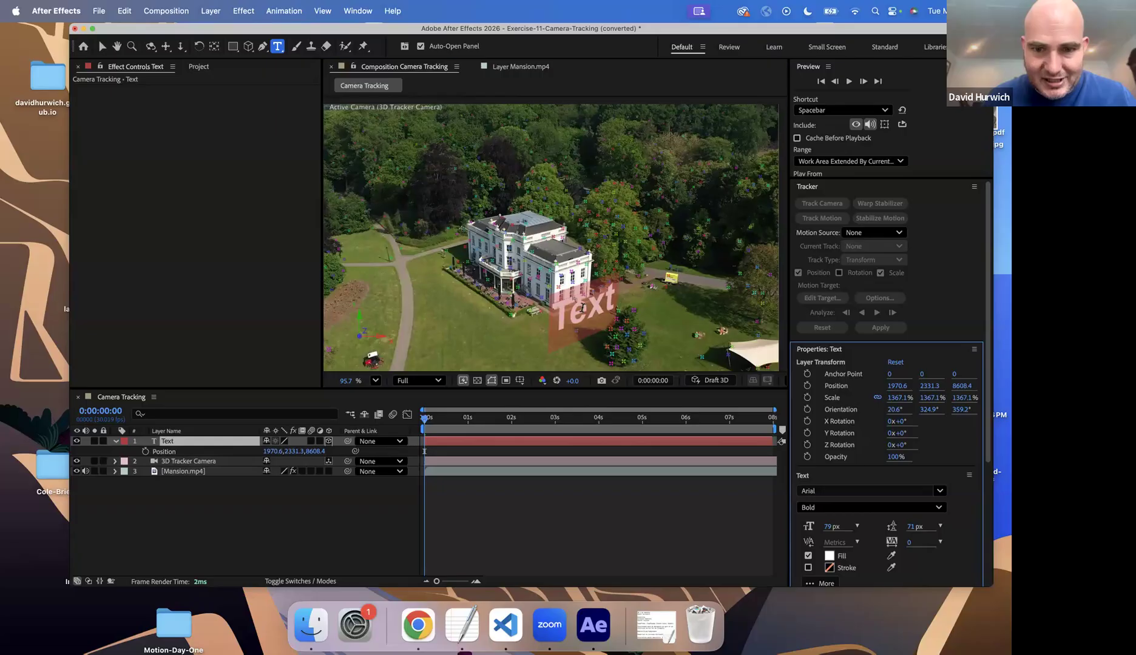
type("$1 million")
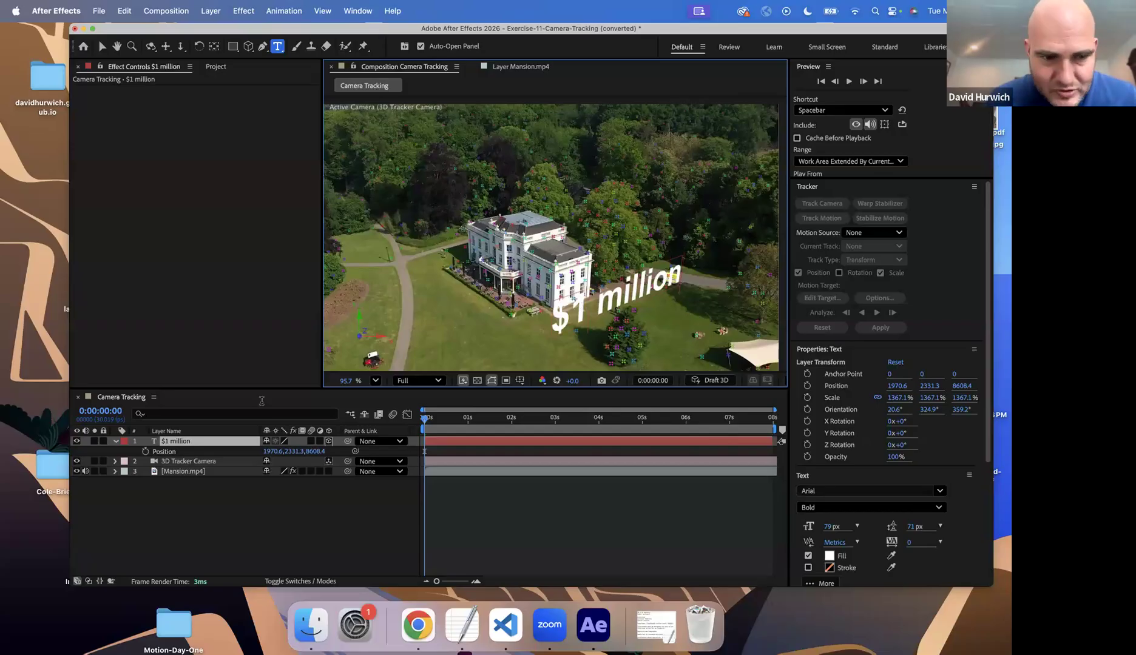
left_click(261, 401)
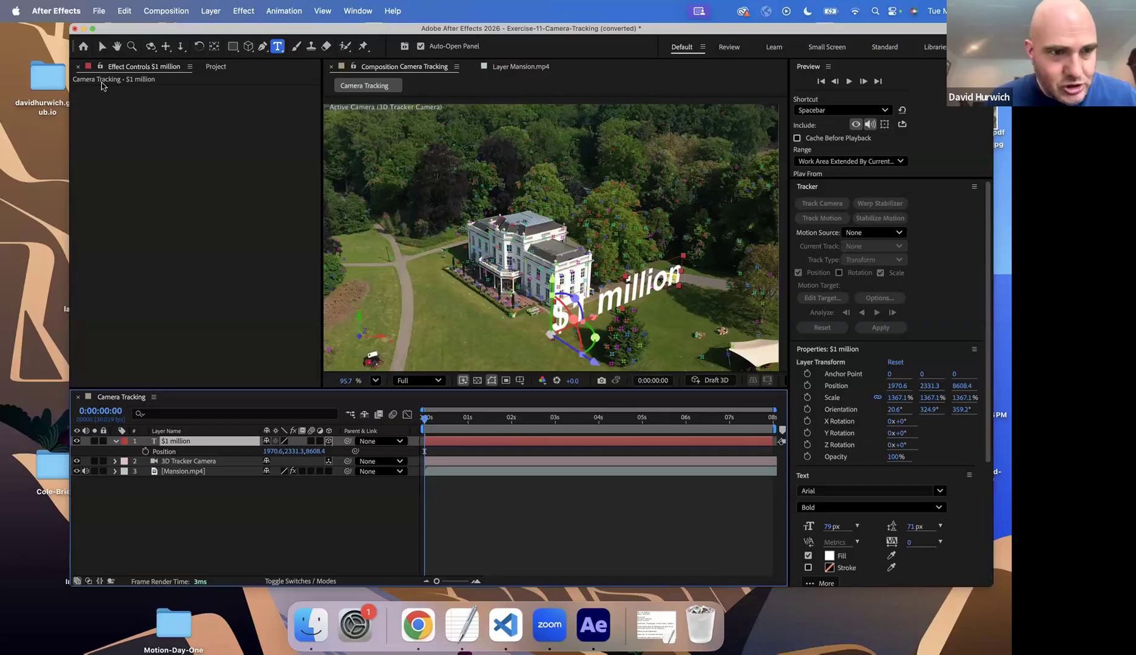
left_click(102, 47)
left_click_drag(592, 322, 575, 330)
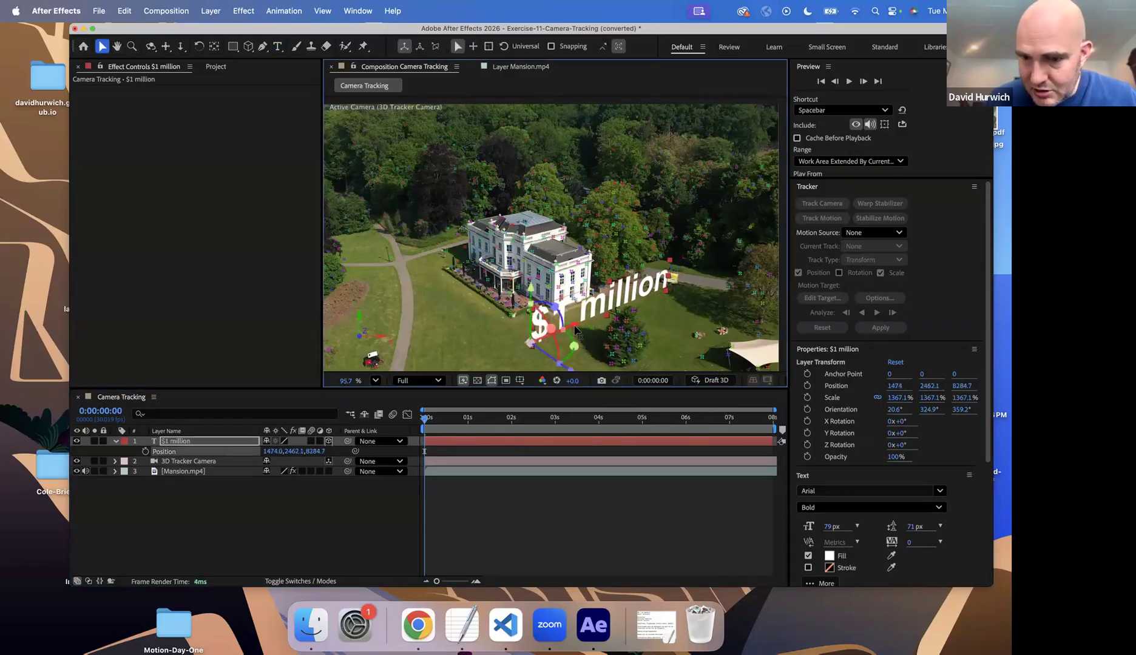
Apply a Drop Shadow effect to the "$1 million" text layer and preview the composition
left_click(244, 11)
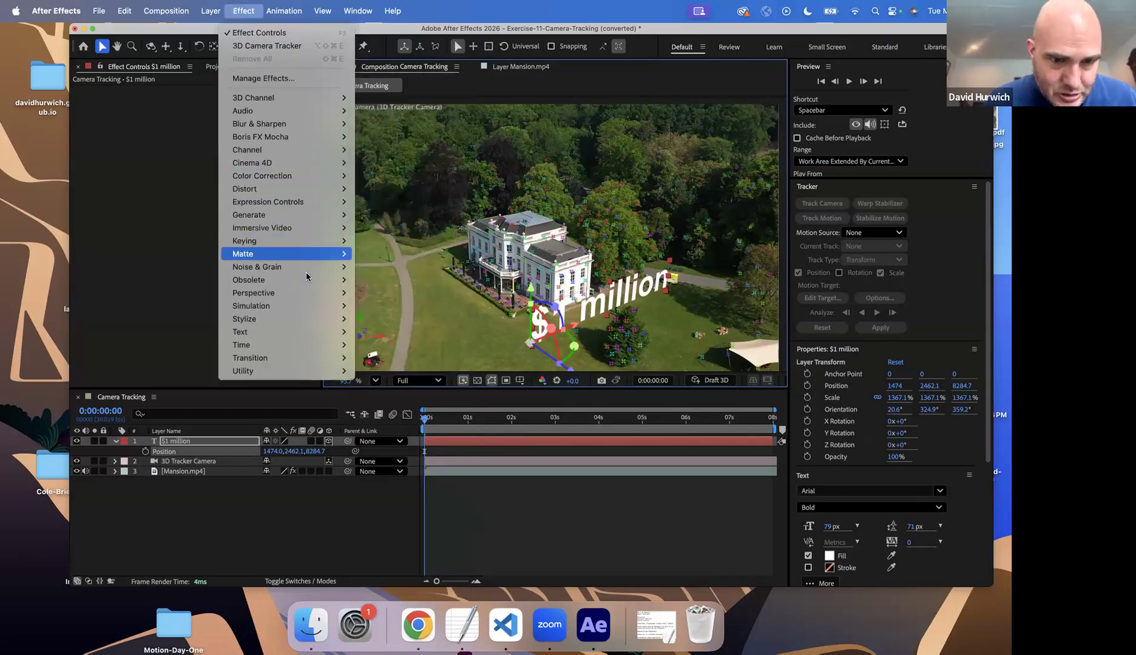
mouse_move(290, 294)
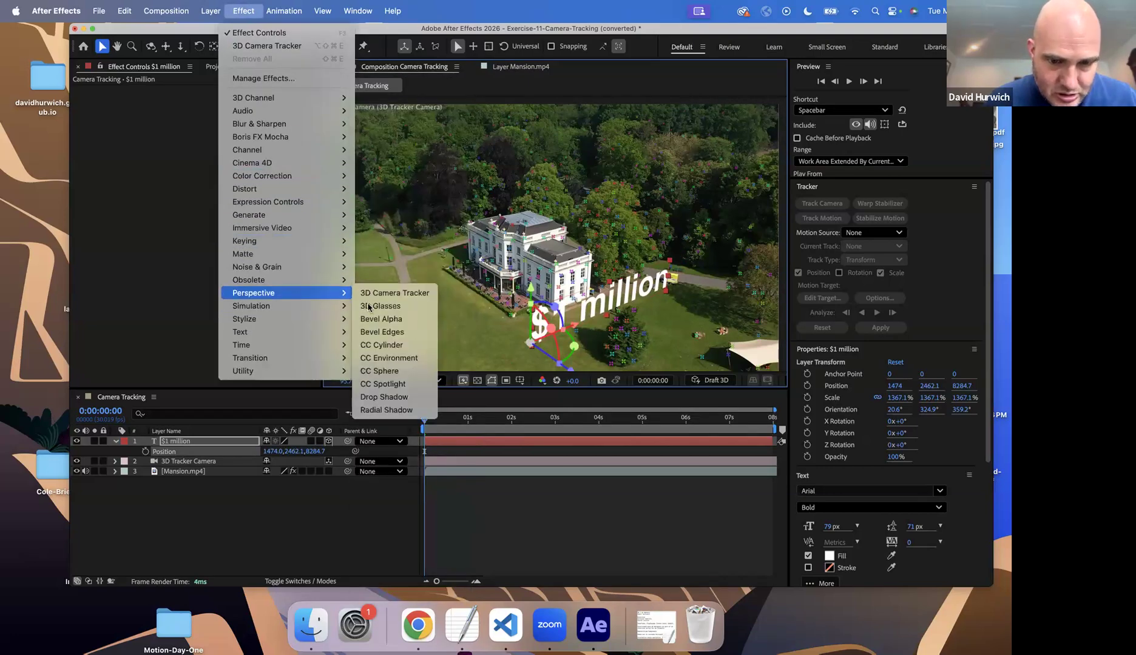
left_click(428, 397)
left_click(570, 491)
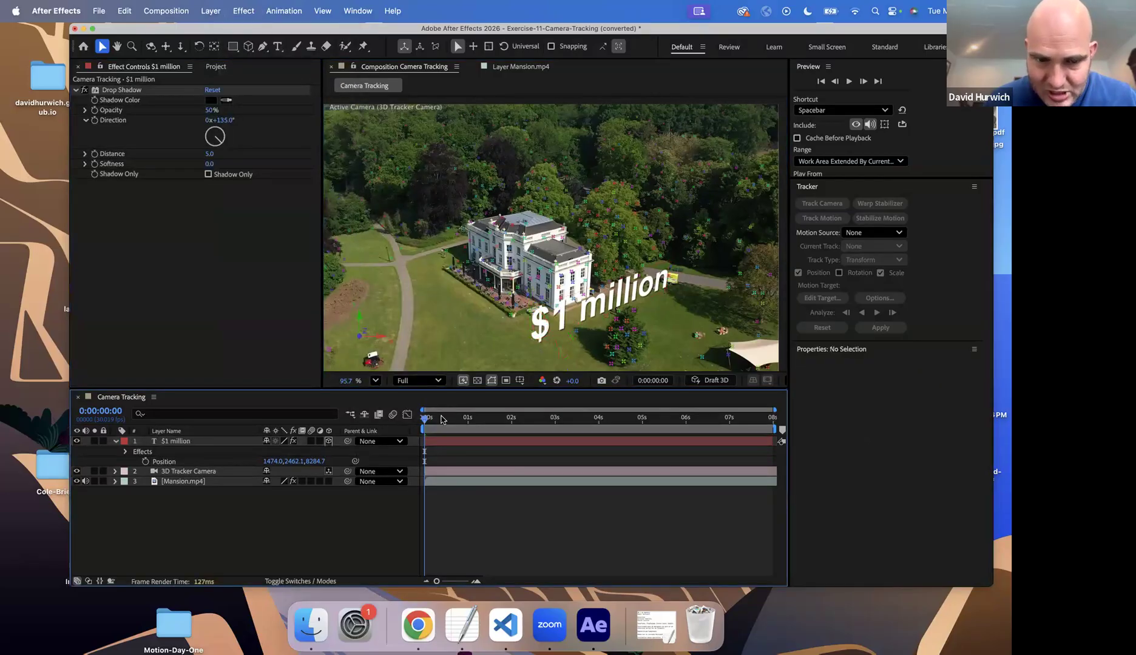
key("space")
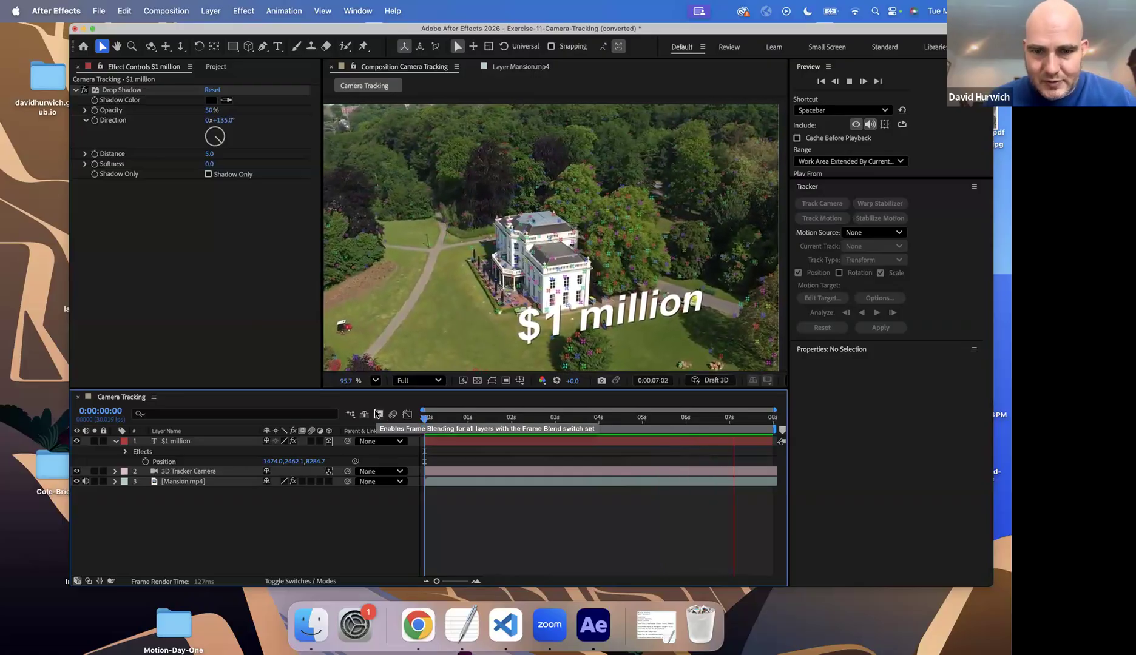
Undo the drop shadow, the "$1 million" wording and the latest text moves, and return to the first frame
key("Delete")
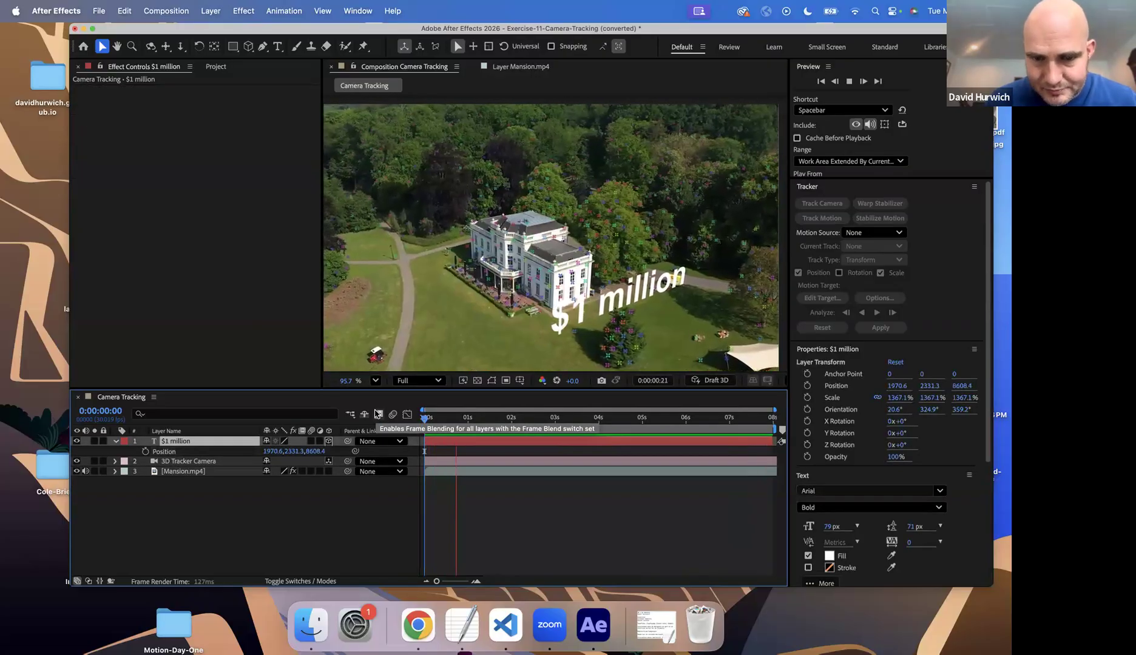
key("super+z")
key("super+z")
key("super+z")
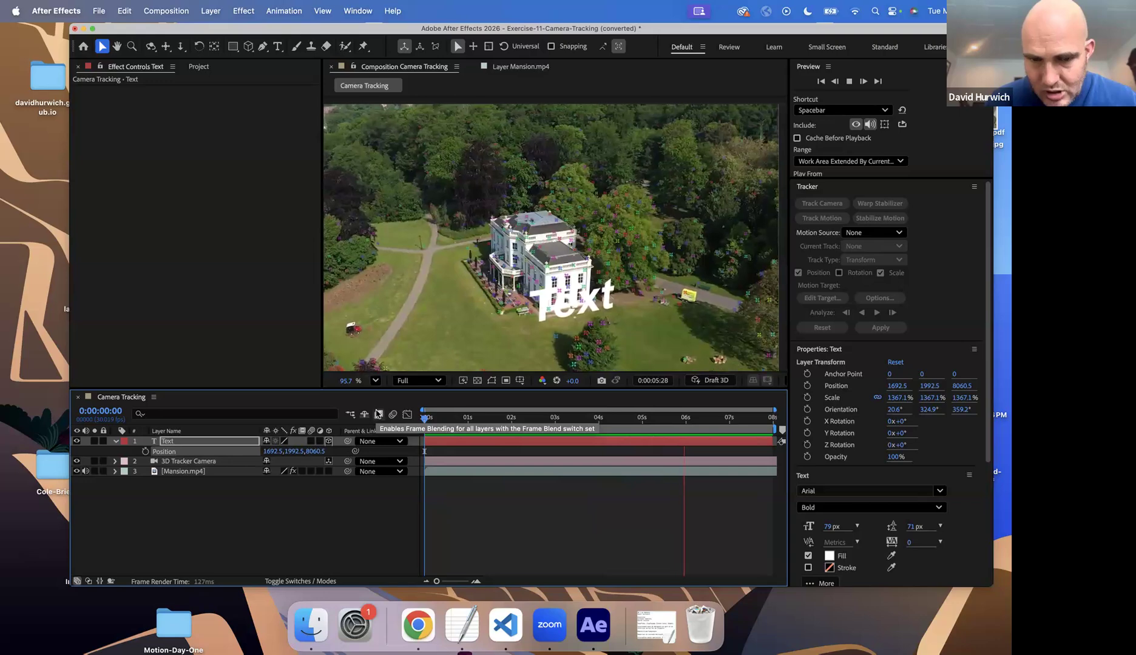
key("space")
left_click(426, 418)
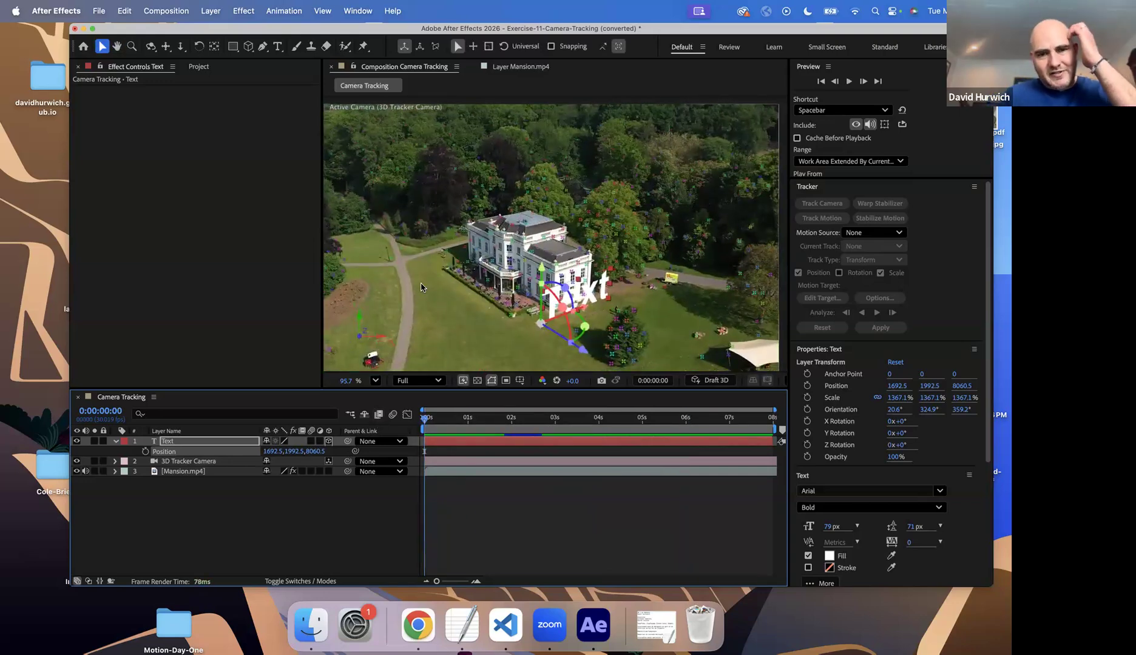
Inspect the Real-Estate-Logo.ai file among the project's imported footage
left_click(196, 68)
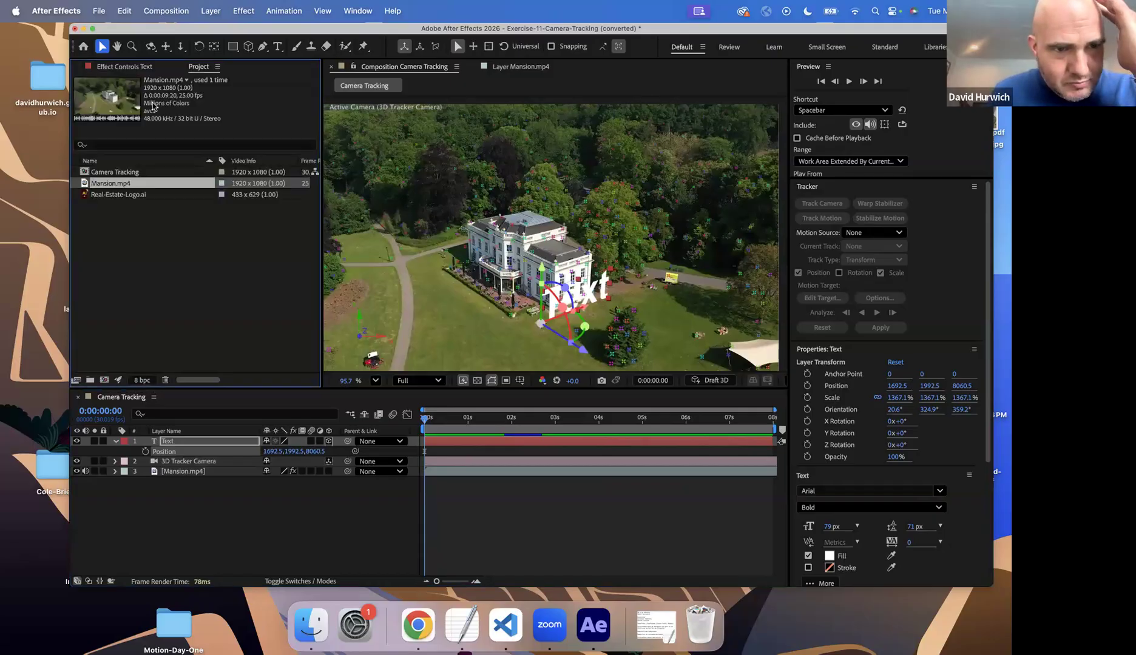
left_click(127, 193)
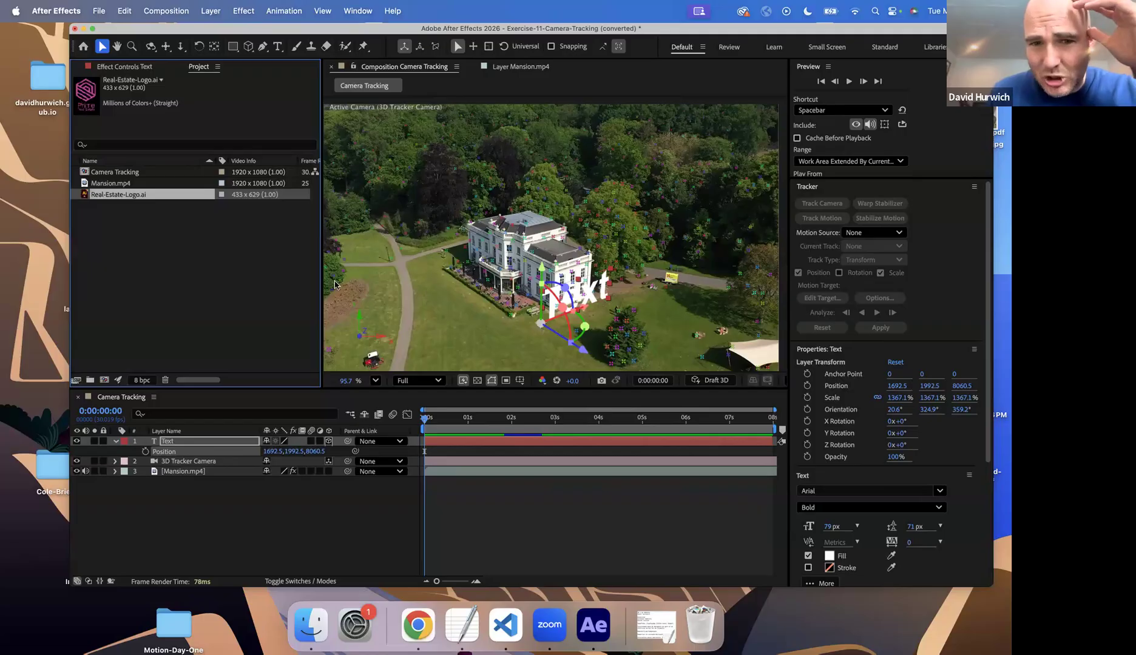
left_click(441, 331)
Select the Mansion.mp4 layer and expand its 3D Camera Tracker effect settings
left_click(454, 476)
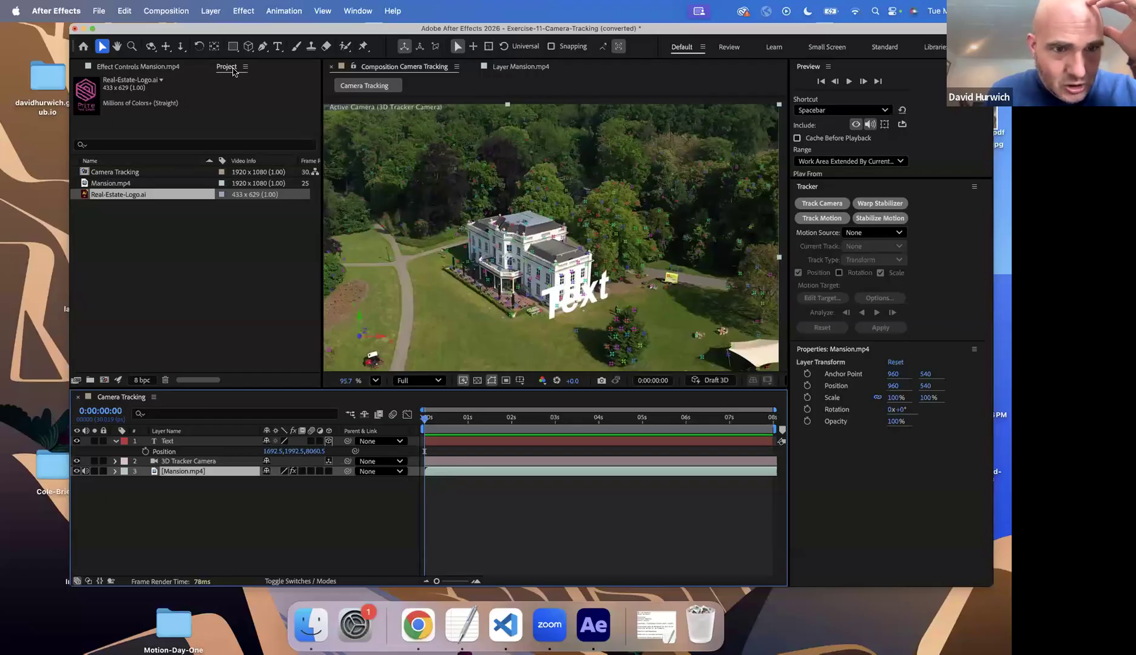
left_click(171, 68)
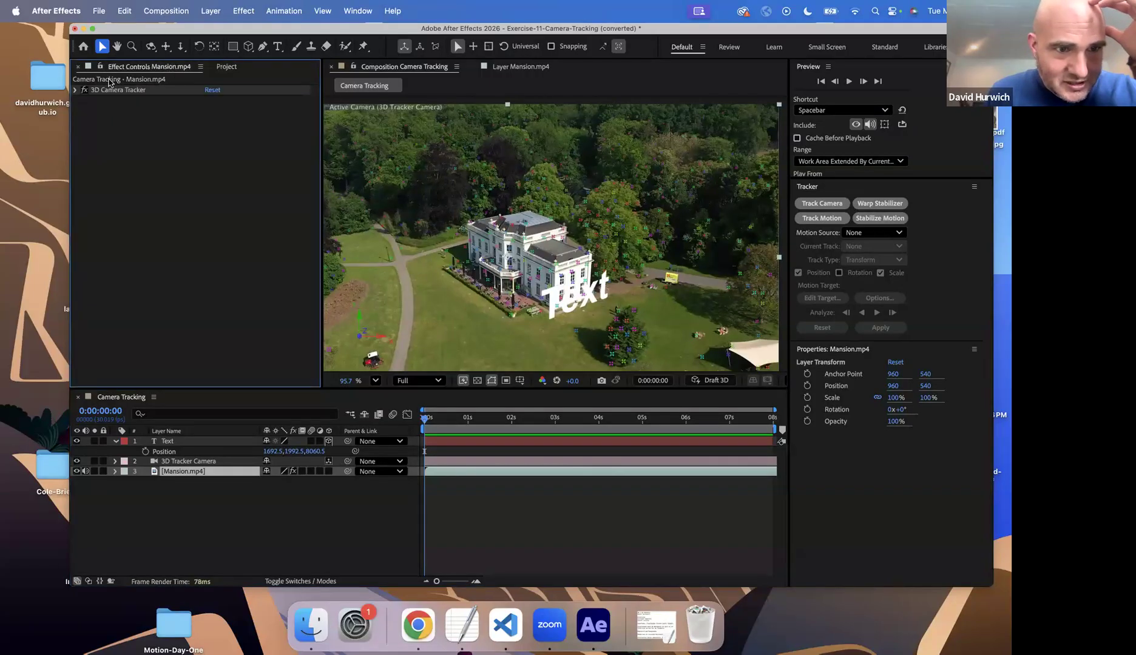
left_click(76, 91)
scroll(376, 273, "down", 3)
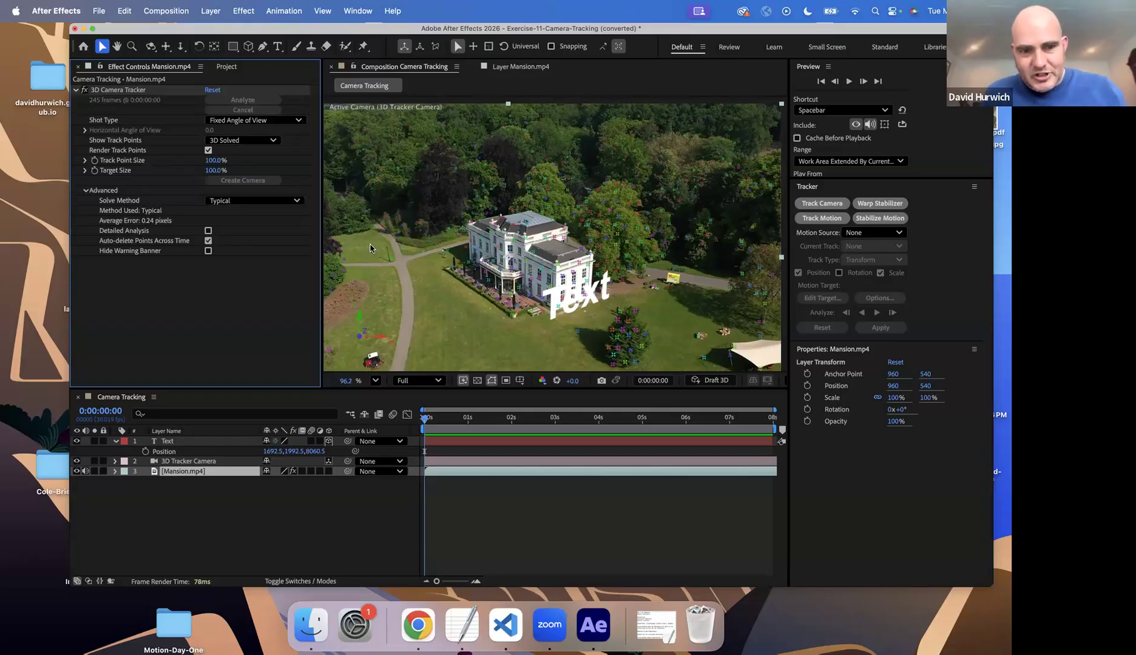
scroll(394, 303, "up", 5)
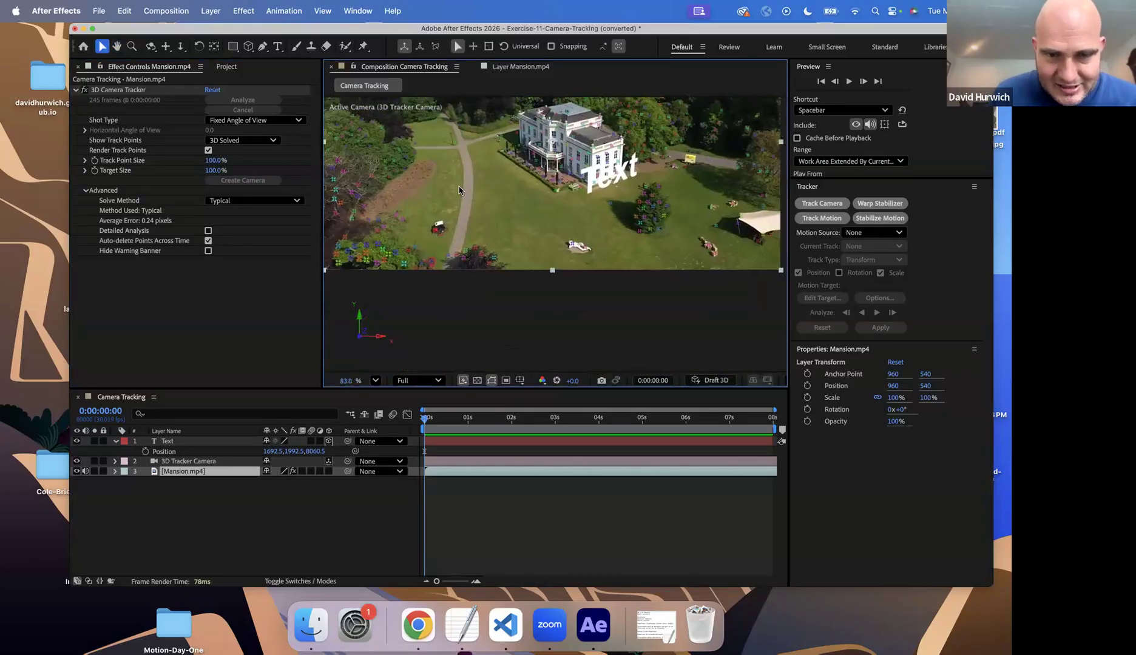
left_click_drag(459, 187, 492, 263)
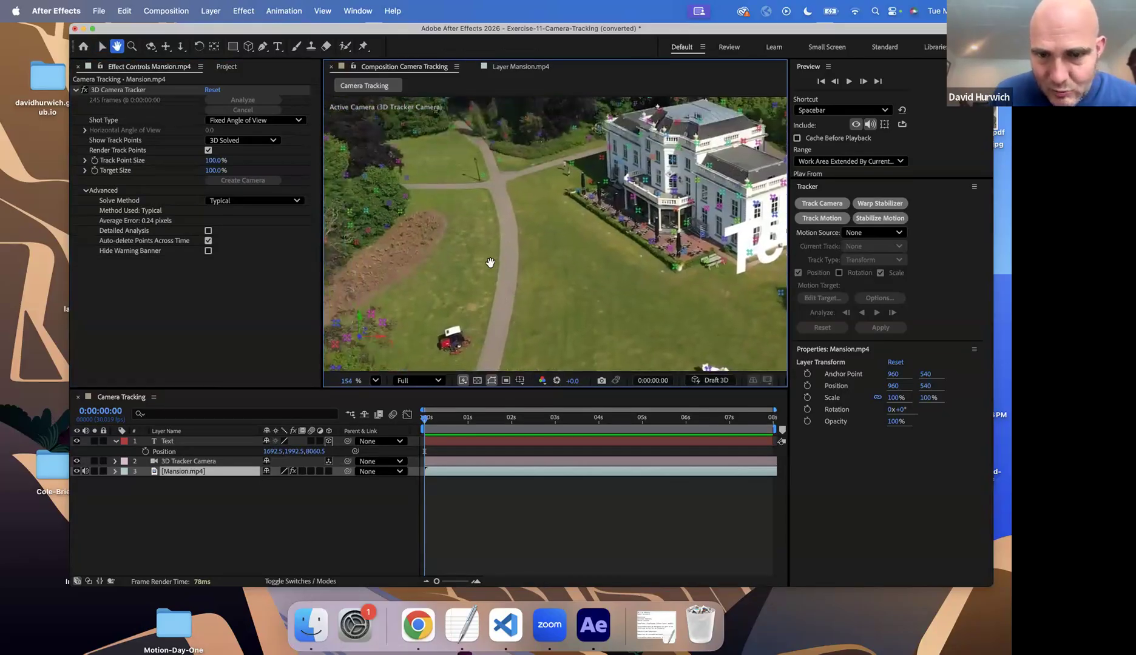
double_click(576, 194)
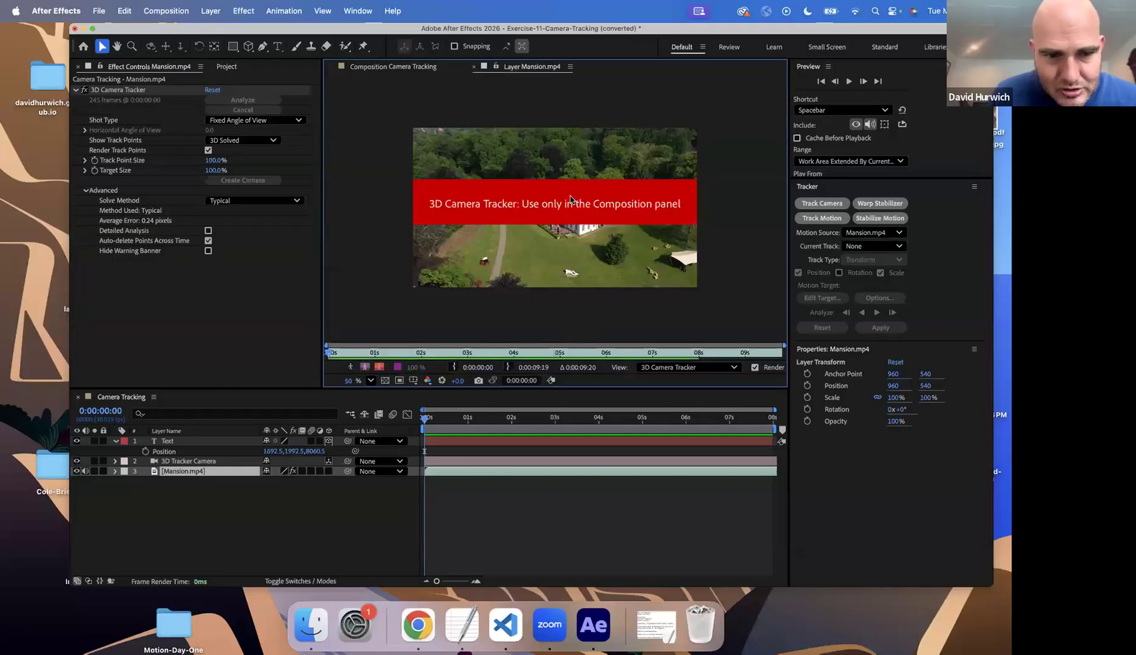
left_click(416, 68)
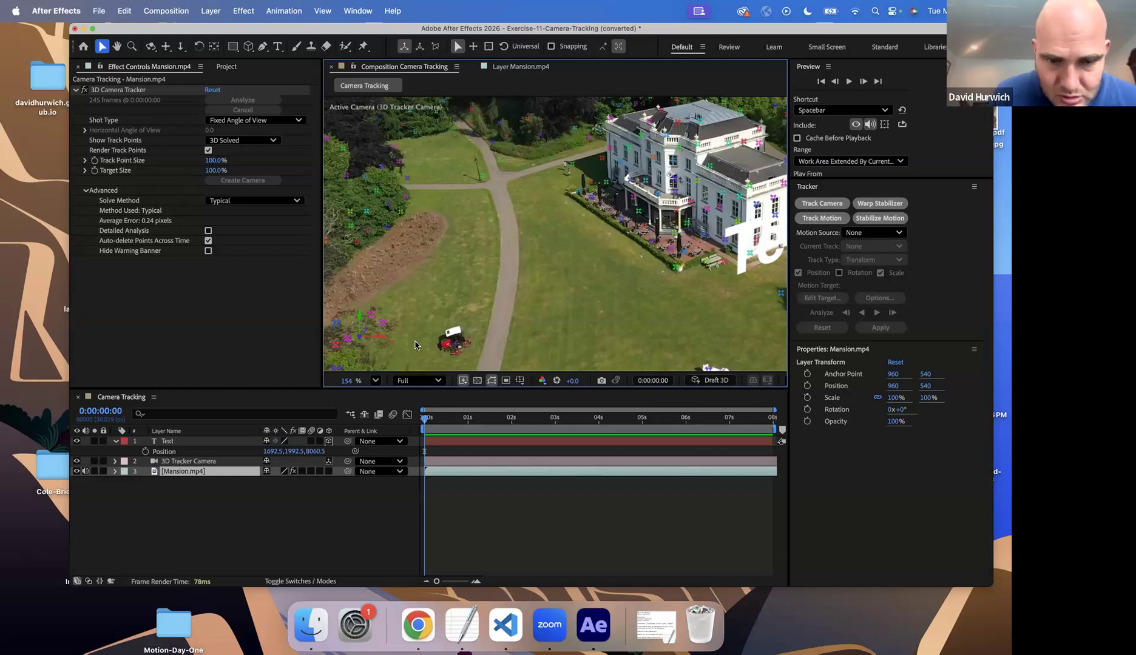
left_click(183, 473)
left_click(382, 325)
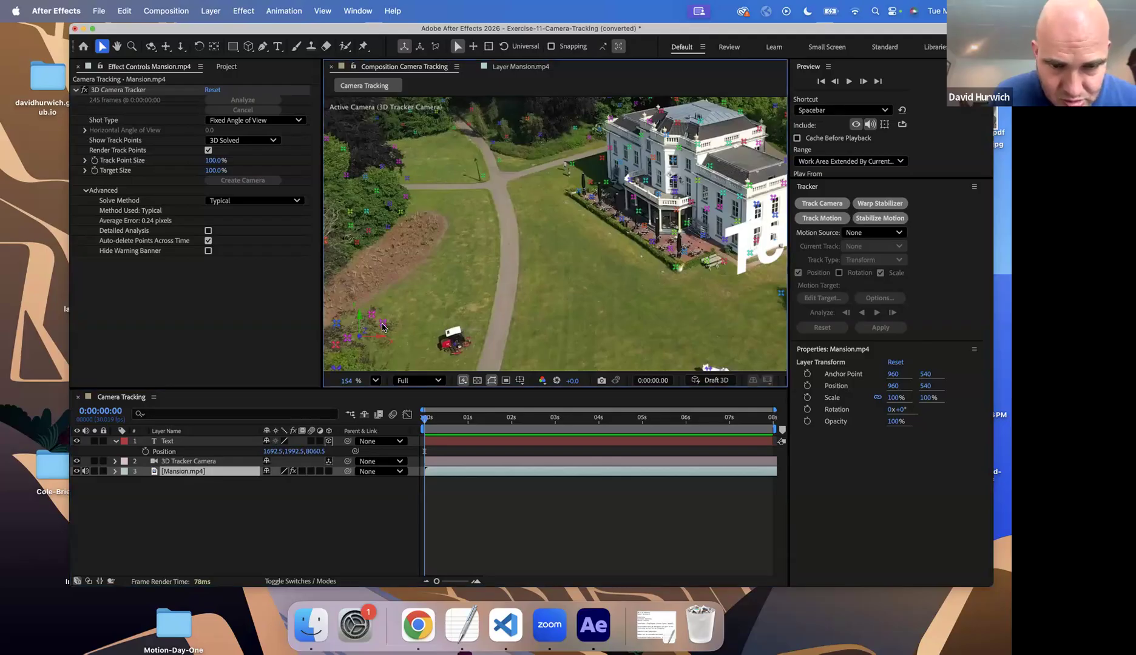
left_click_drag(361, 292, 394, 327)
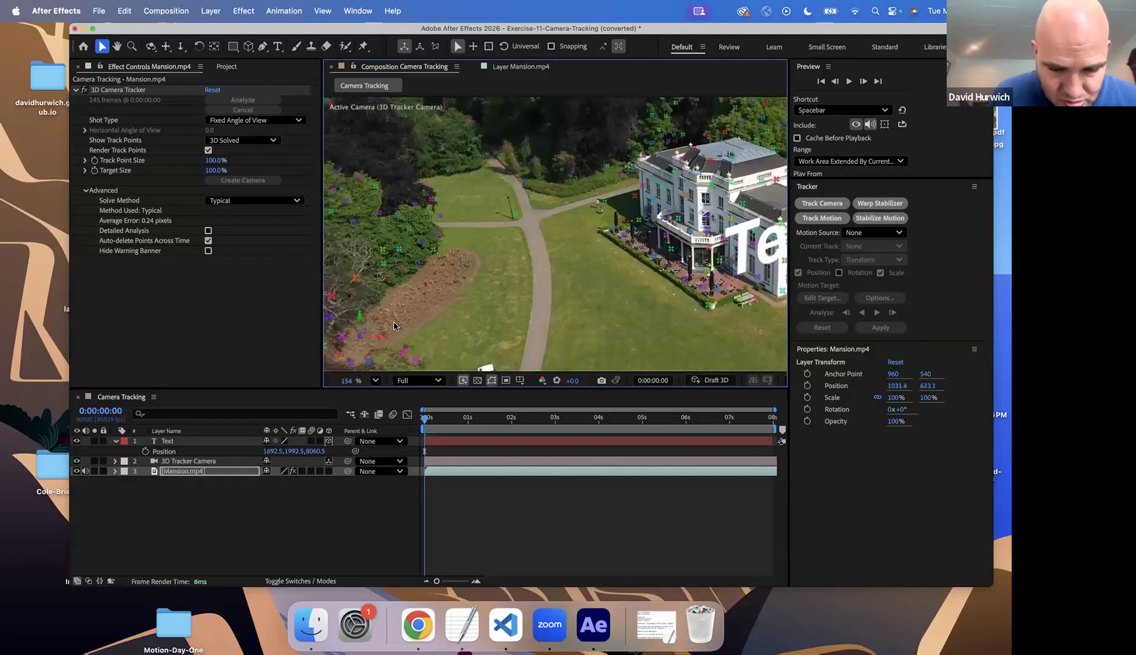
key("super+z")
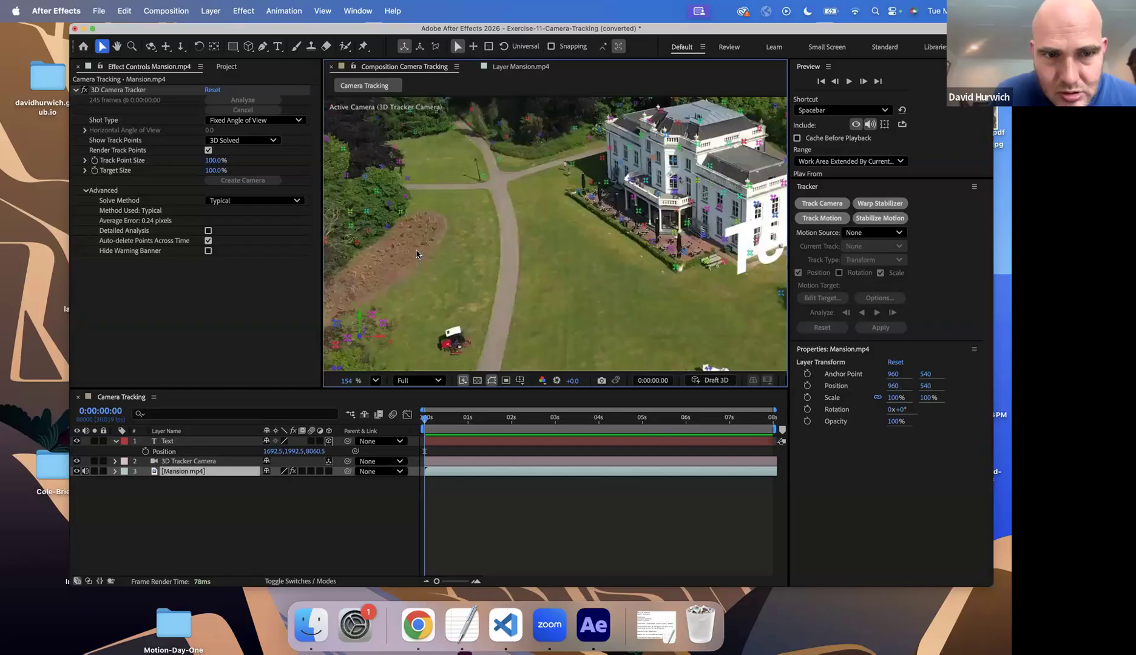
scroll(416, 254, "down", 2)
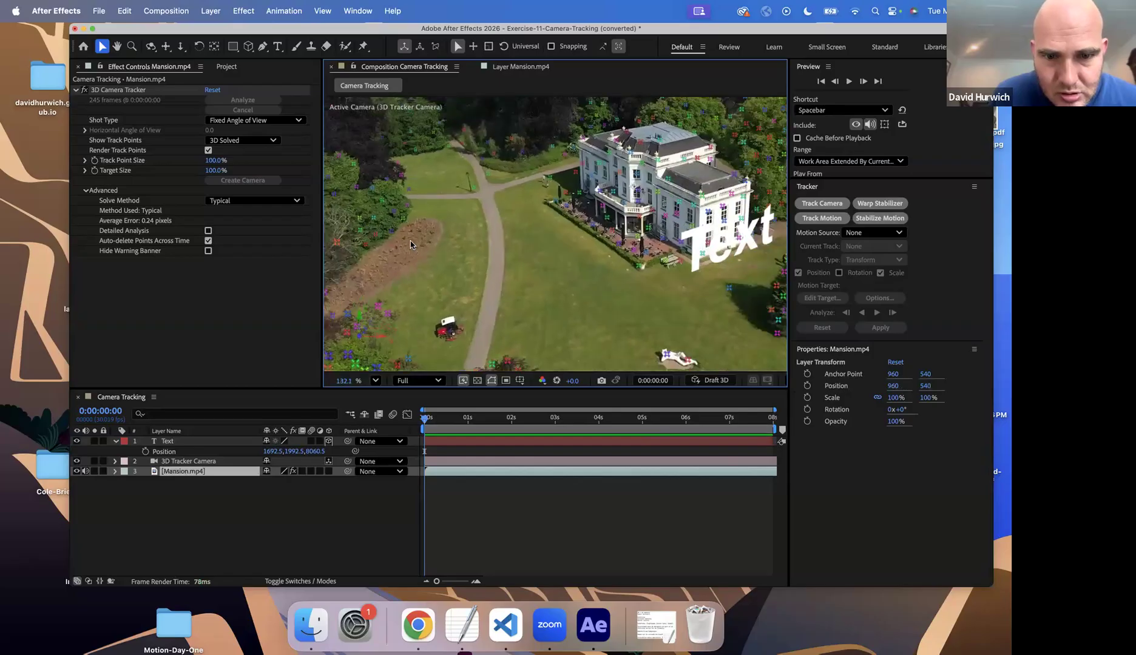
scroll(416, 254, "up", 5)
scroll(411, 258, "down", 3)
key("space")
left_click_drag(399, 227, 406, 3)
key("space")
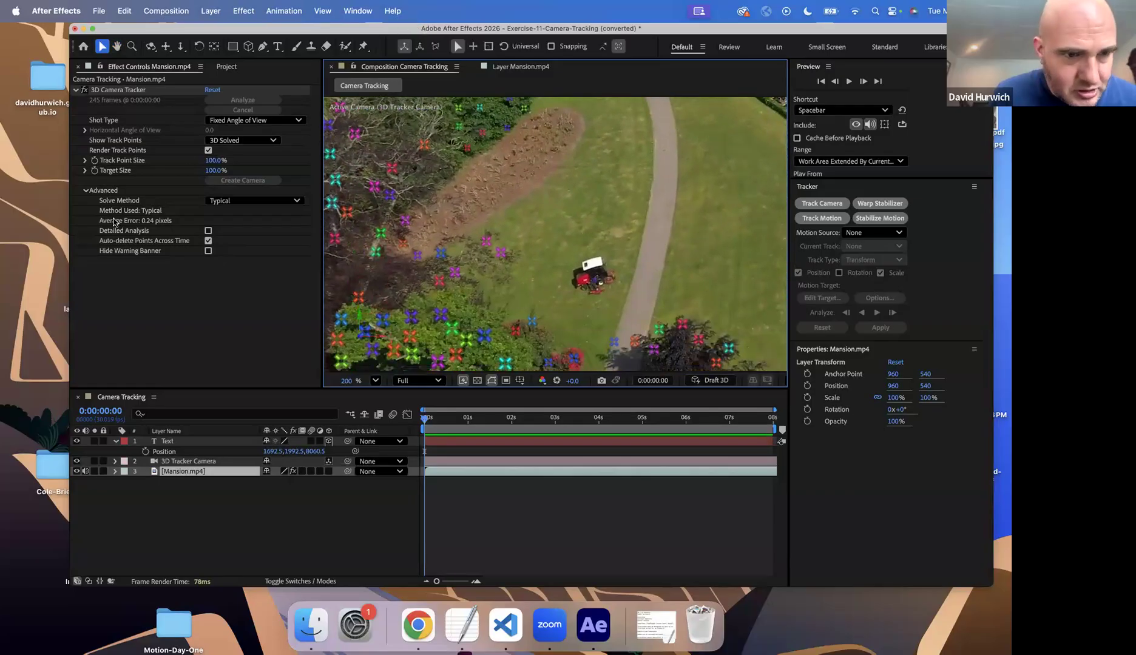
left_click(117, 190)
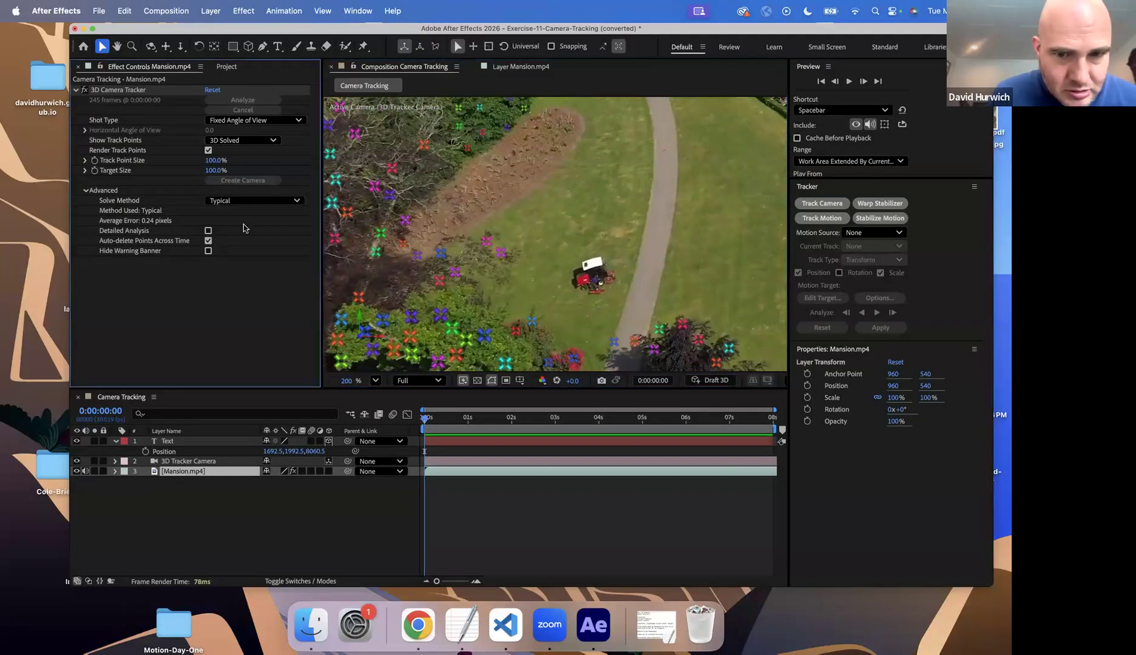
left_click(440, 255)
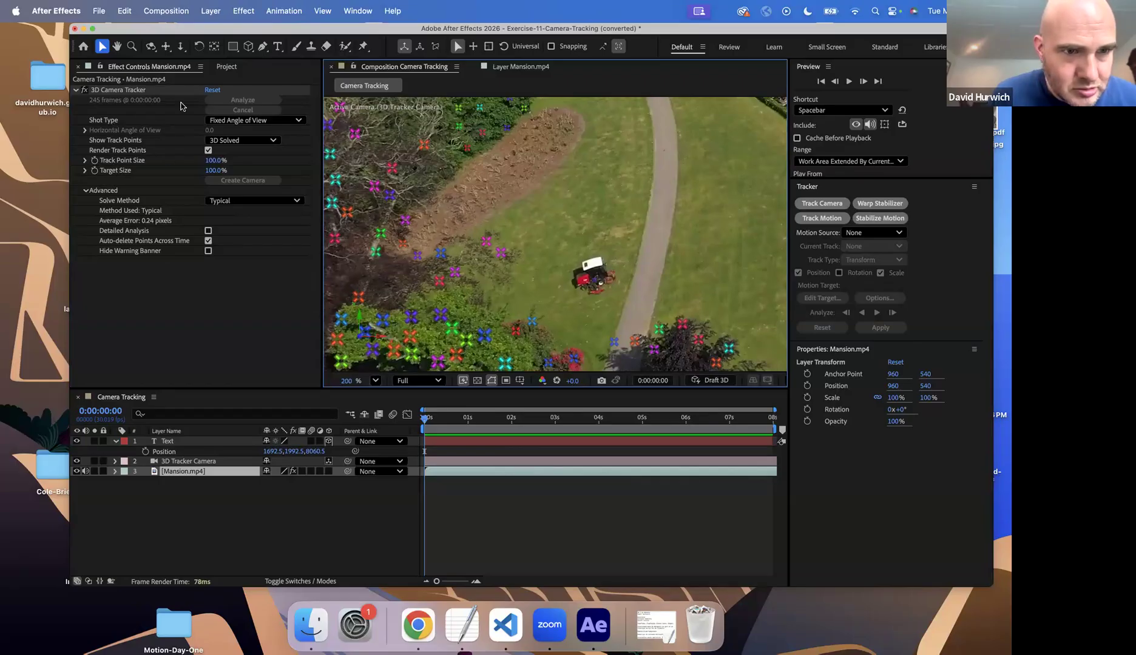
double_click(500, 258)
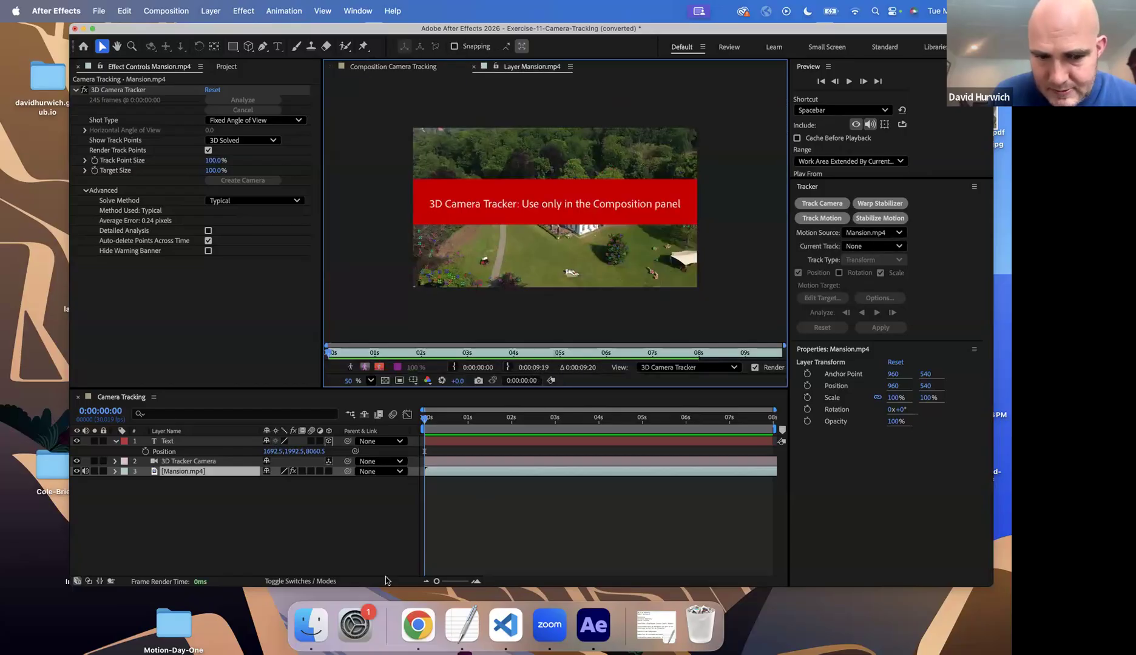
Activate the 3D Camera Tracker effect in the composition view and select four track points outlining the lawn in front of the mansion
left_click(579, 617)
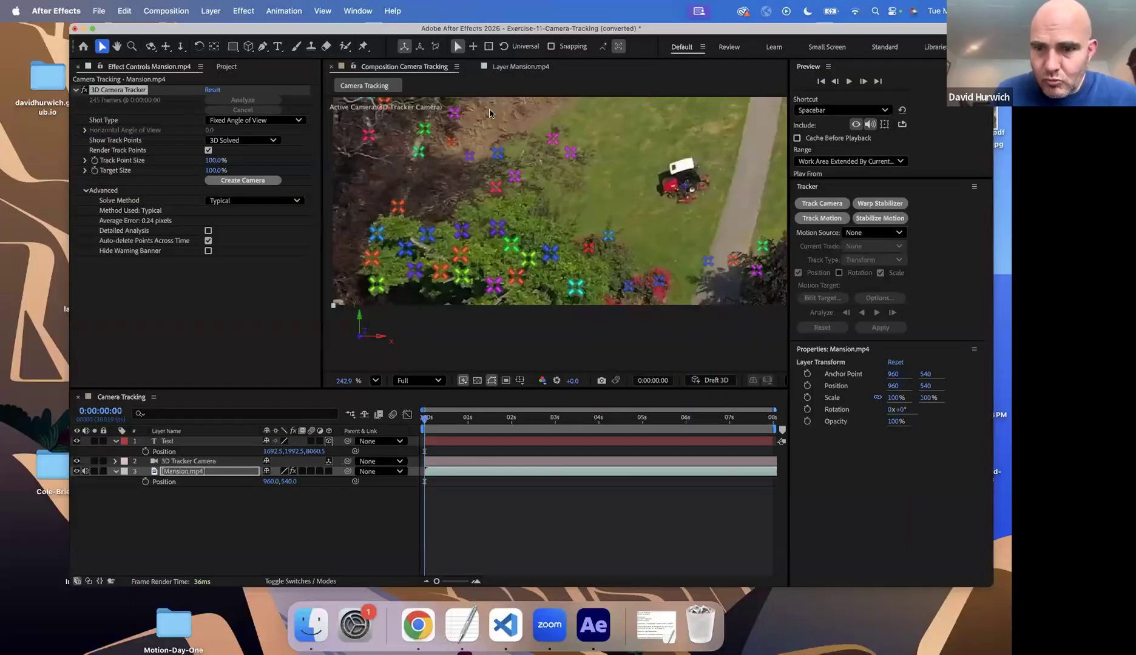
scroll(491, 113, "up", 3)
scroll(491, 112, "down", 5)
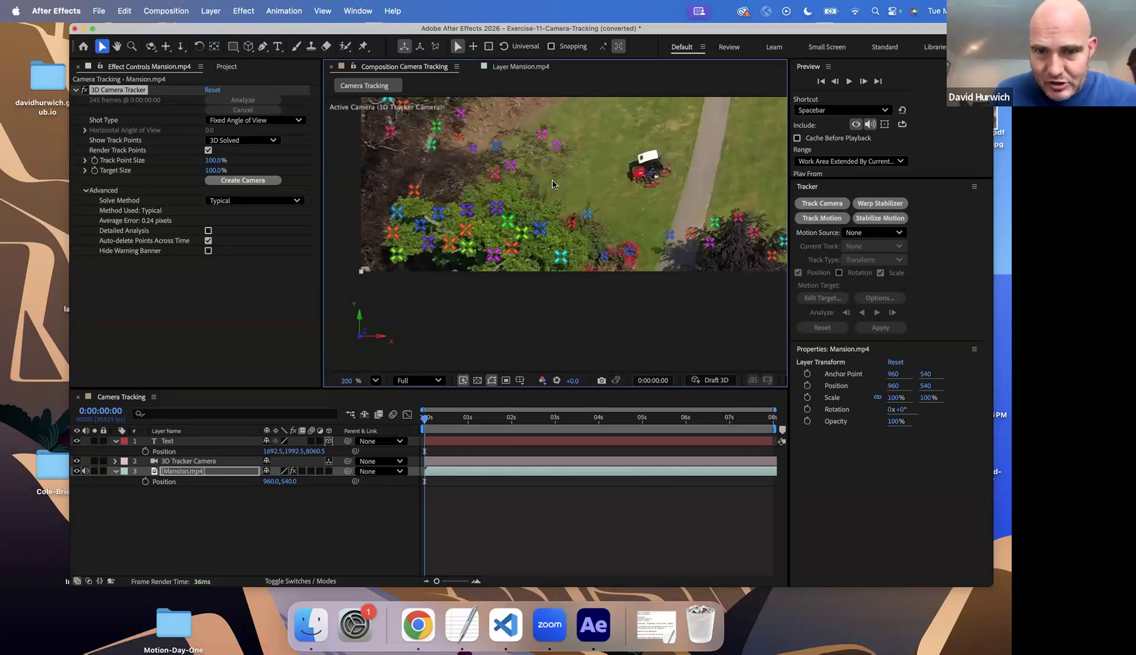
scroll(603, 155, "down", 3)
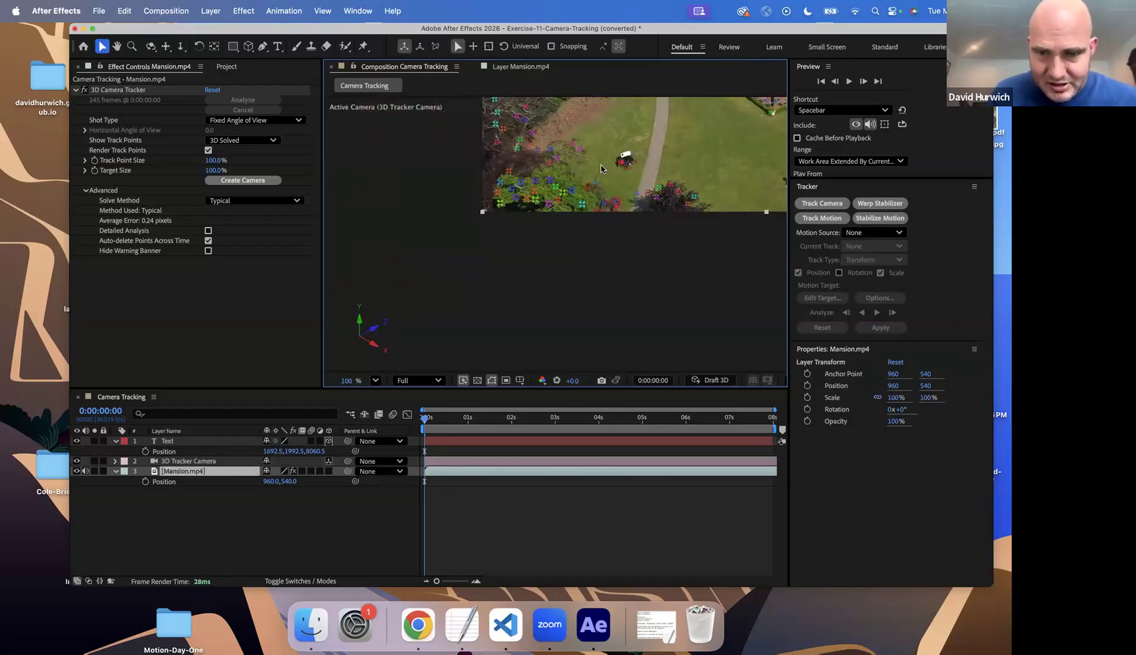
key("space")
left_click_drag(609, 154, 410, 98)
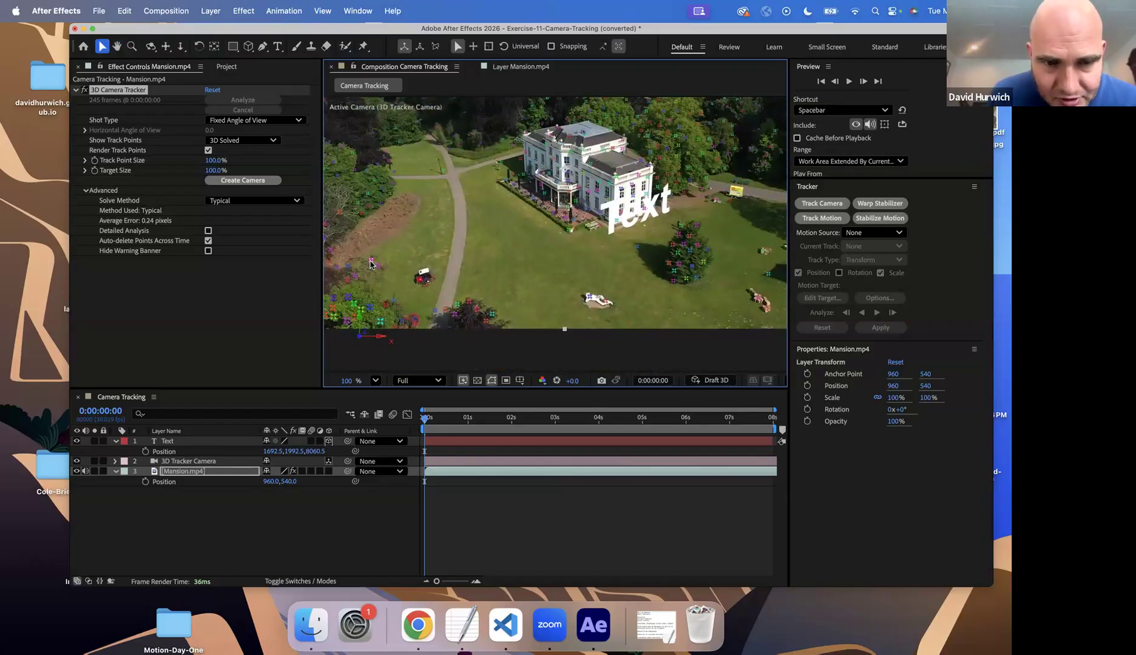
left_click(374, 268)
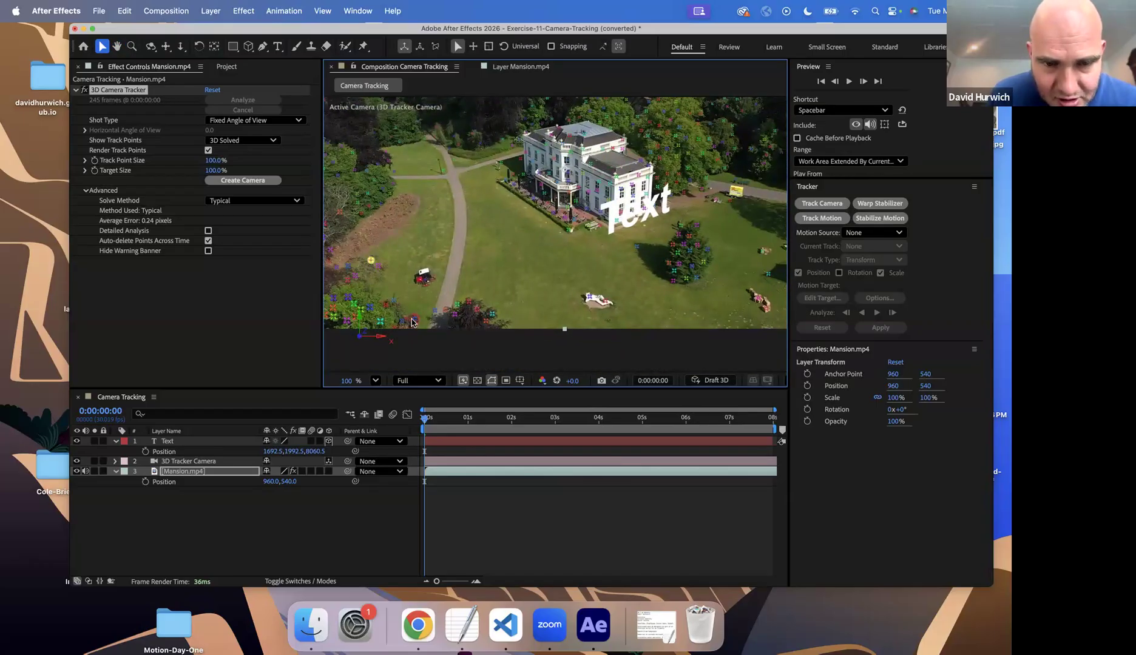
left_click(569, 231, "shift")
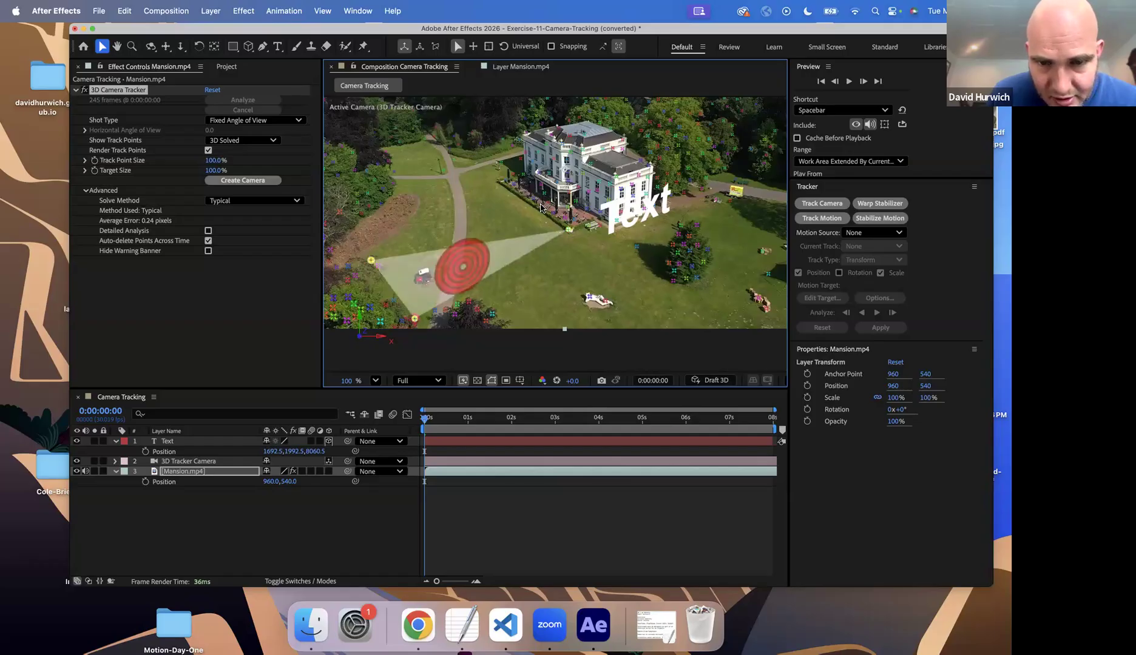
left_click(504, 184, "shift")
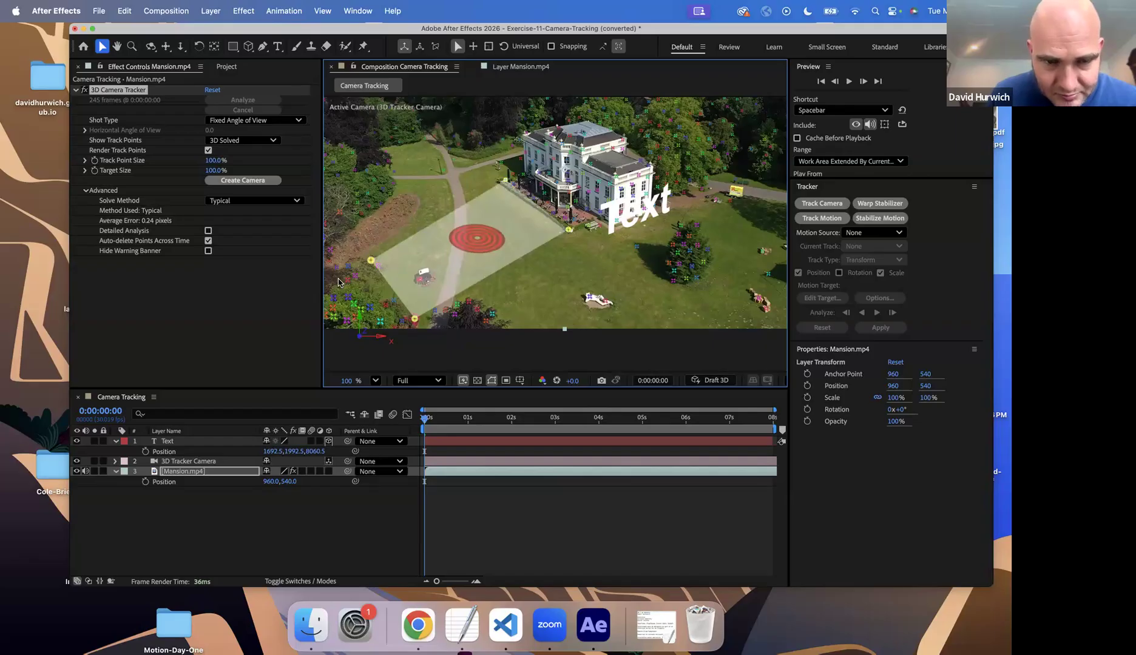
Refine the lawn selection by swapping the near-corner track point in the bushes for one closer to the path
left_click(348, 266, "shift")
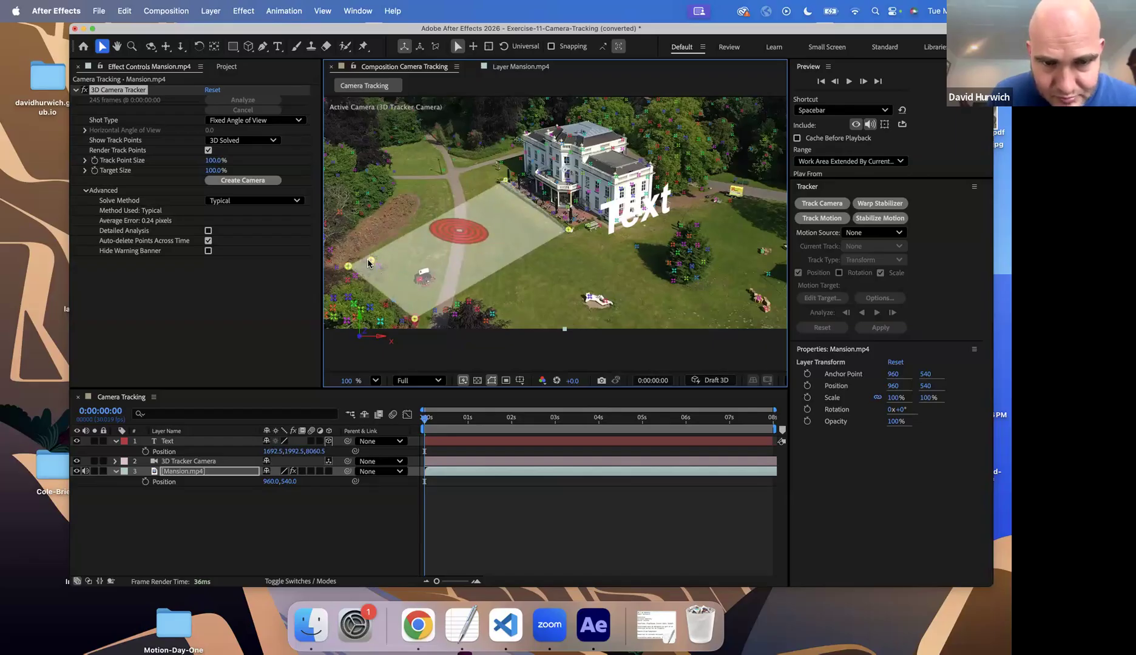
left_click(346, 267, "shift")
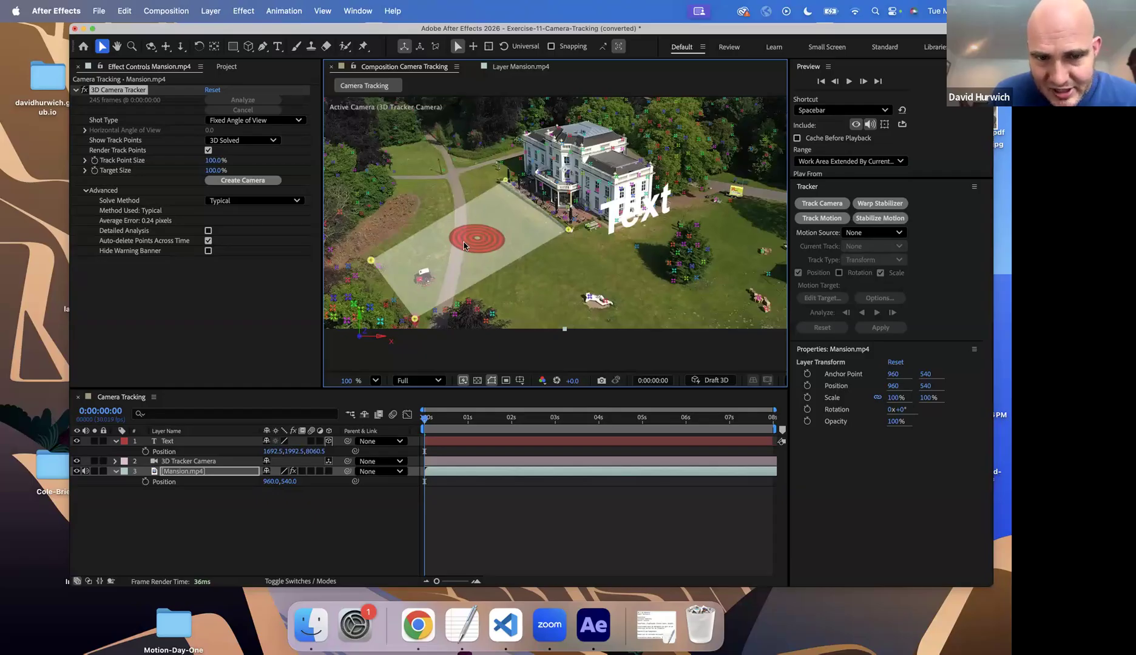
left_click(434, 311, "shift")
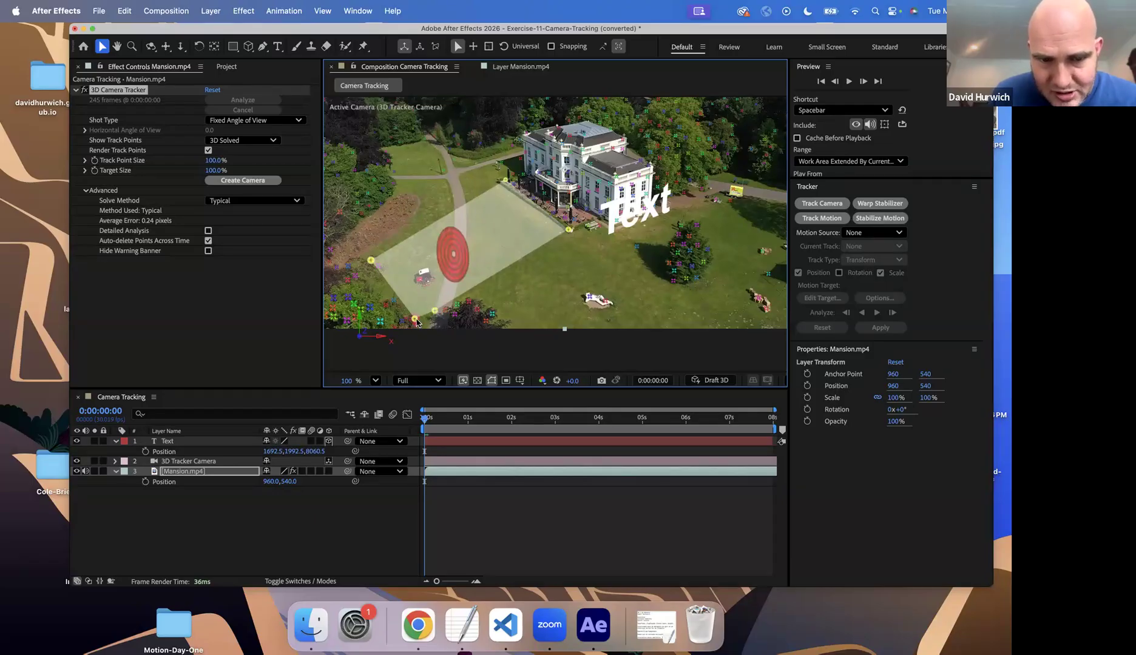
left_click(414, 320, "shift")
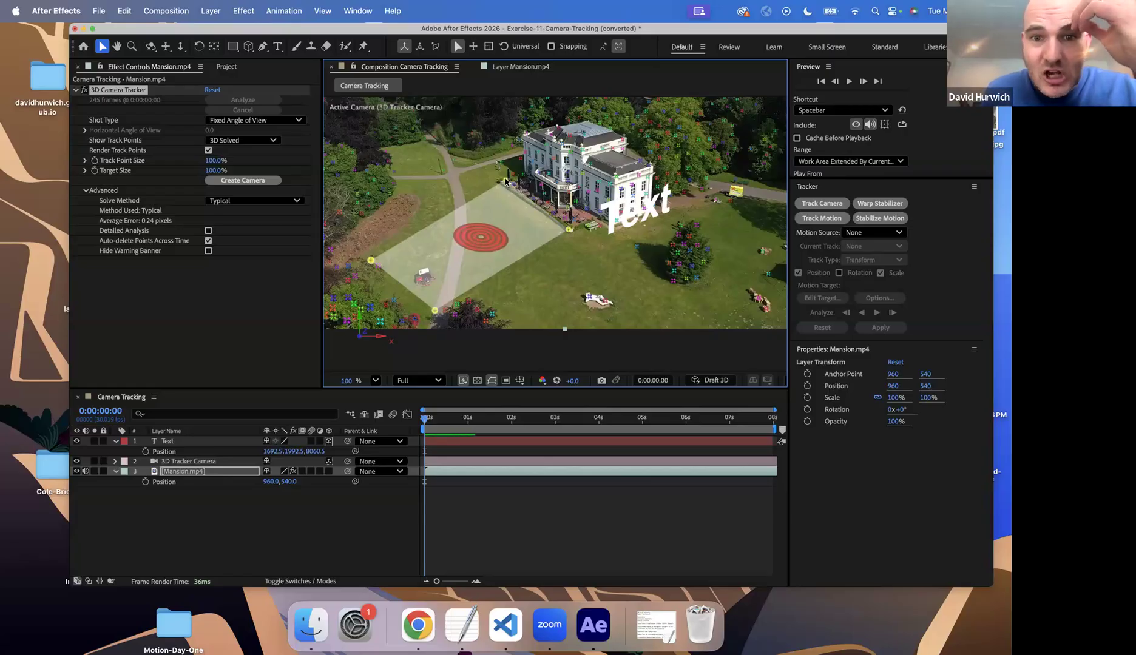
Create a solid and camera from the selected lawn track points
right_click(485, 245)
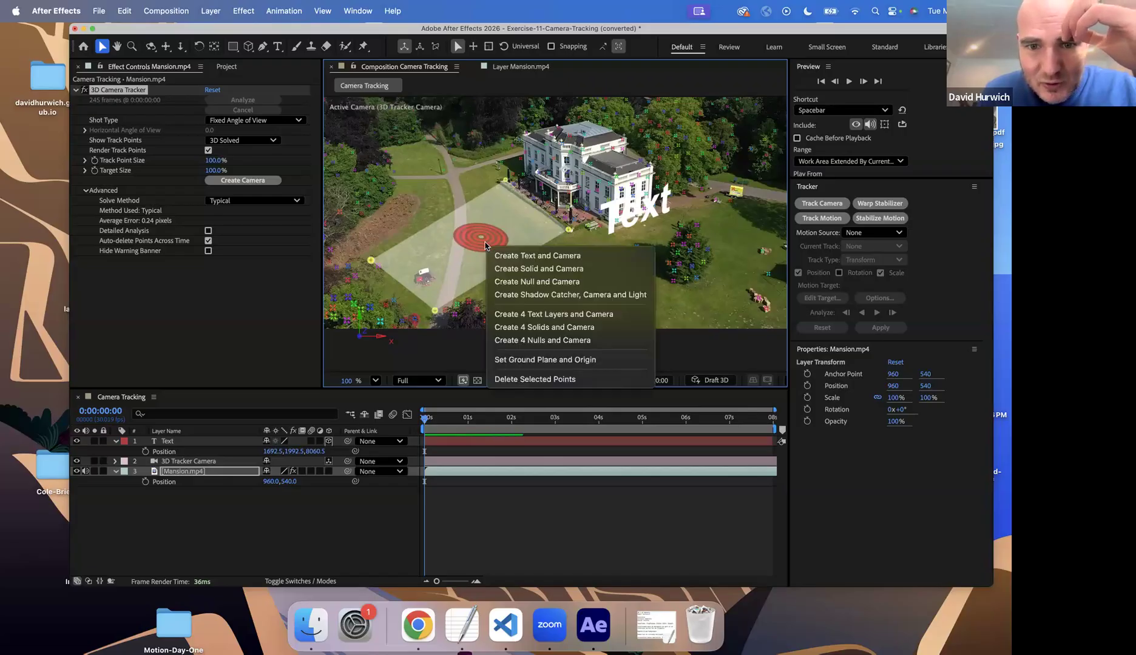
left_click(533, 269)
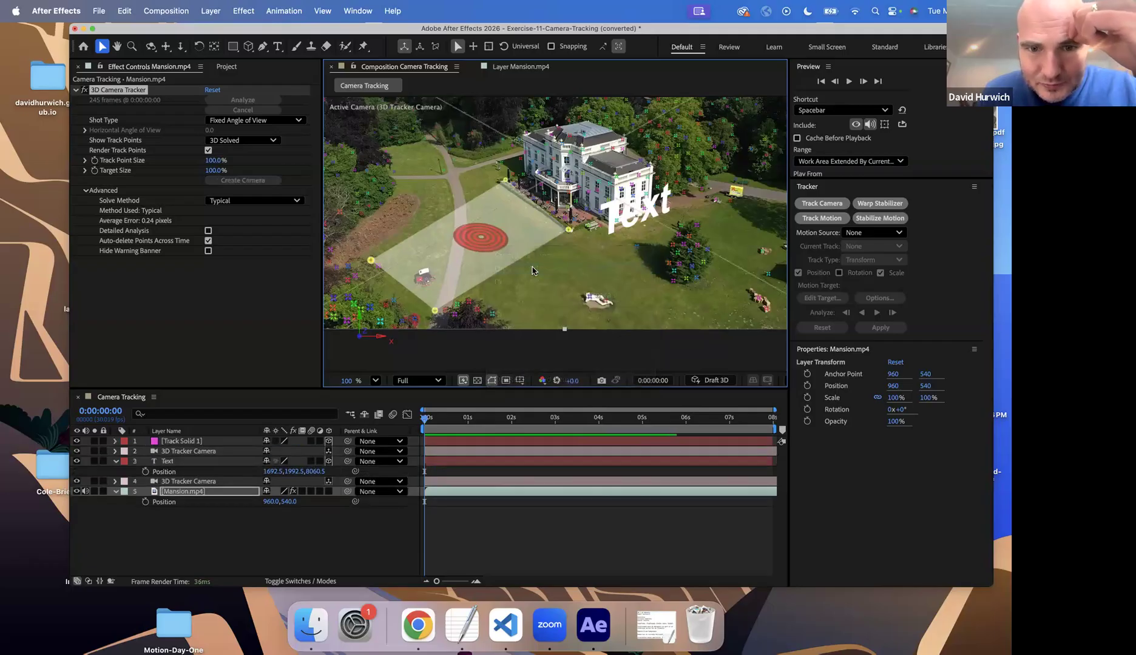
scroll(513, 270, "down", 2)
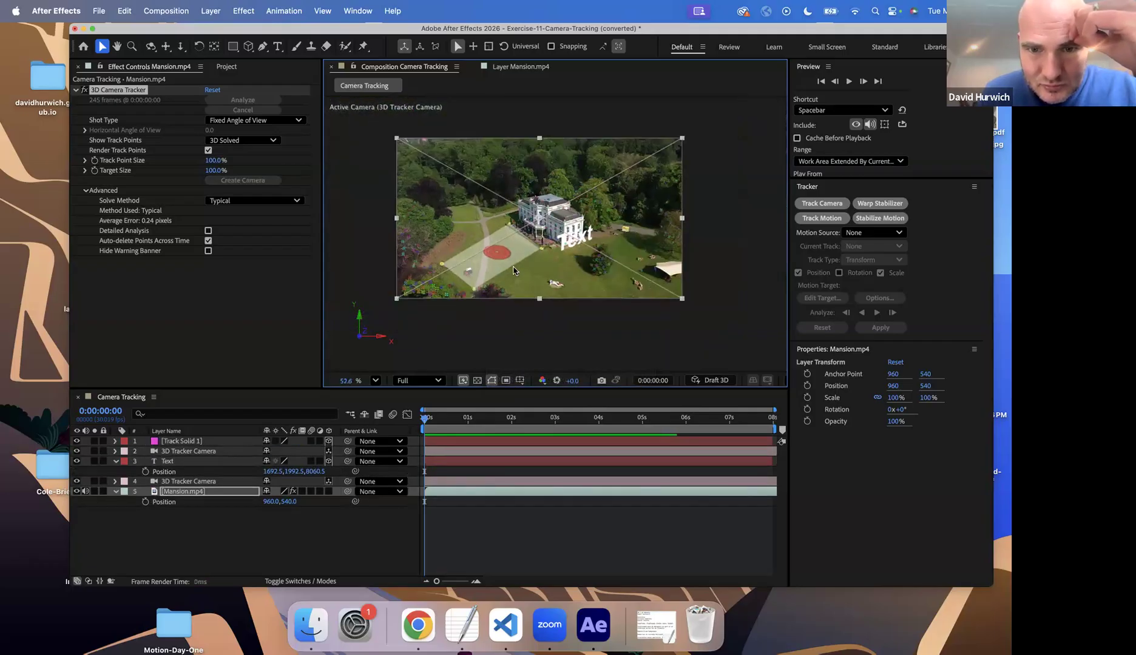
left_click_drag(439, 423, 278, 413)
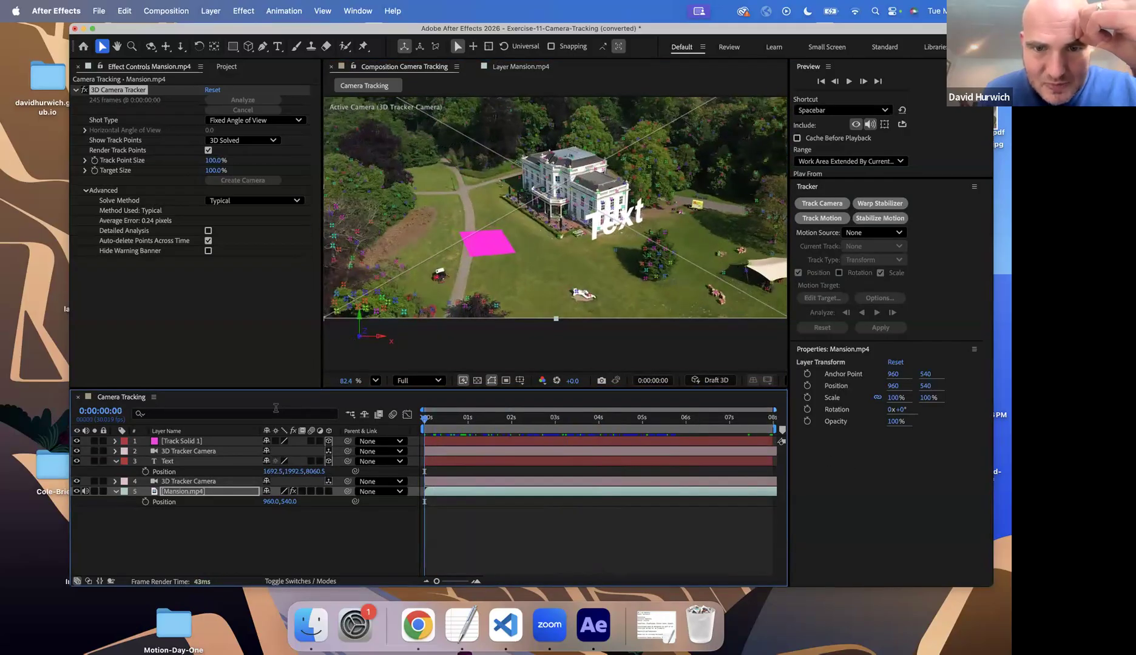
Replace the Track Solid 1 layer's source with Real-Estate-Logo.ai from the project footage
left_click(176, 441)
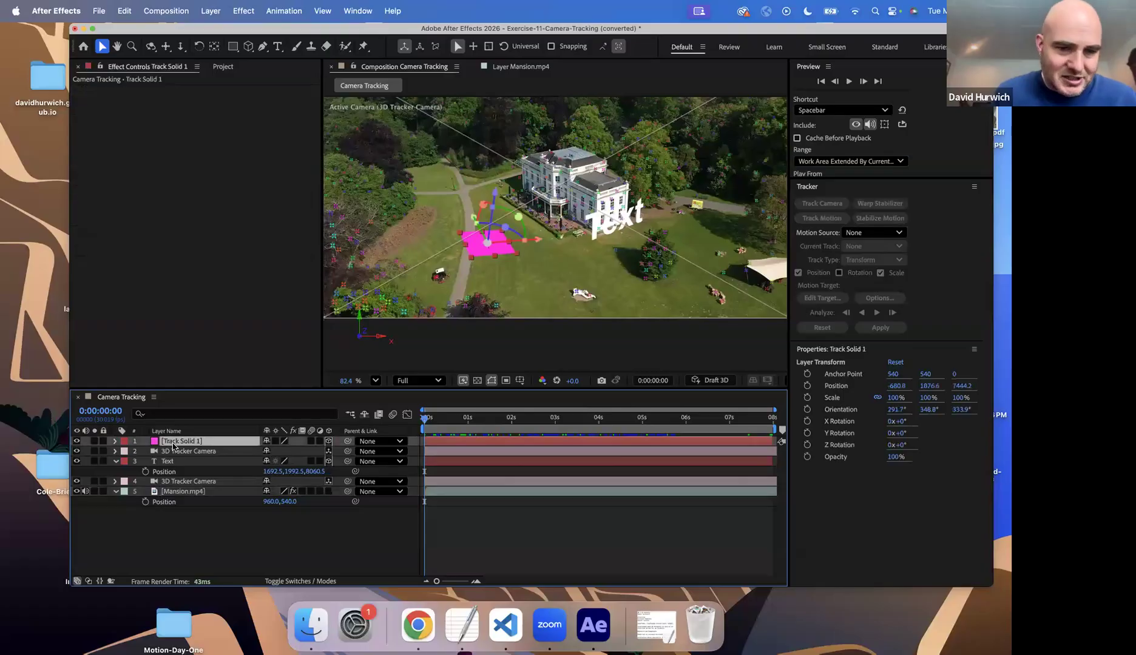
left_click(222, 66)
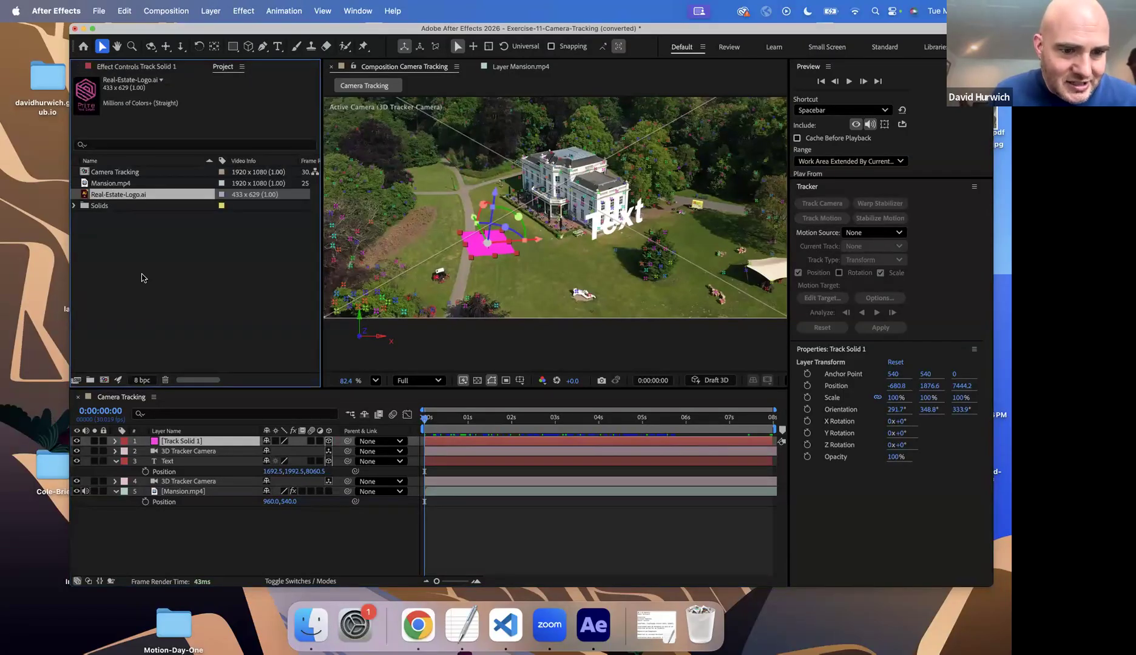
left_click(167, 396)
left_click_drag(134, 200, 182, 446)
Scale the Real-Estate-Logo.ai layer to 402% and set its Z orientation to 311.9°
key("s")
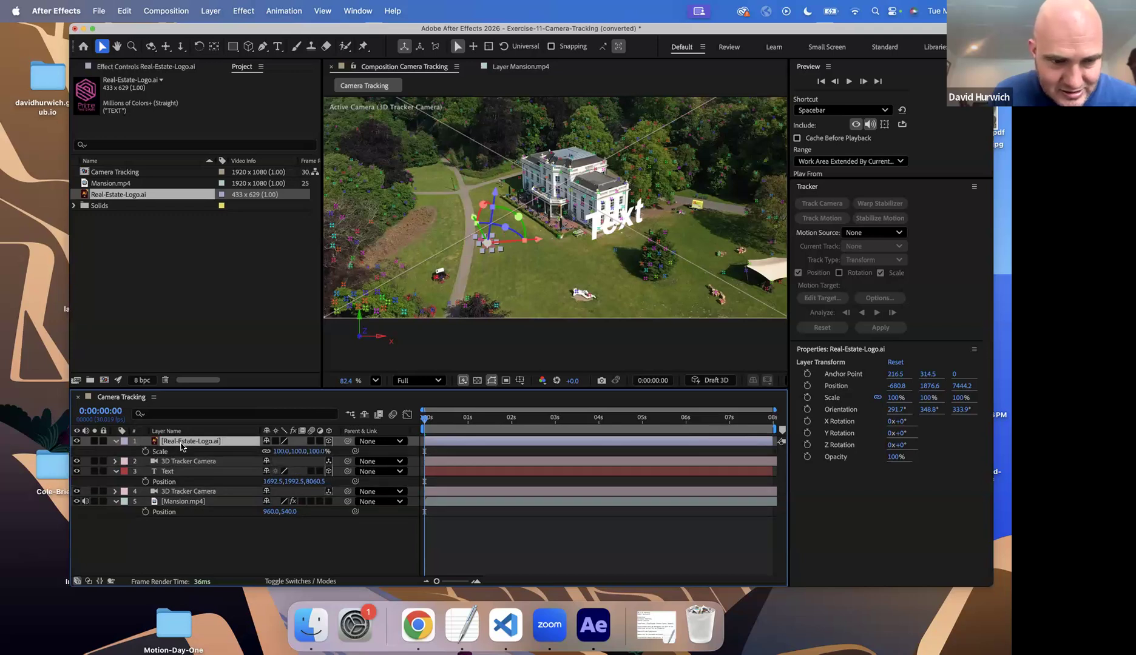
left_click_drag(282, 451, 466, 461)
key("r")
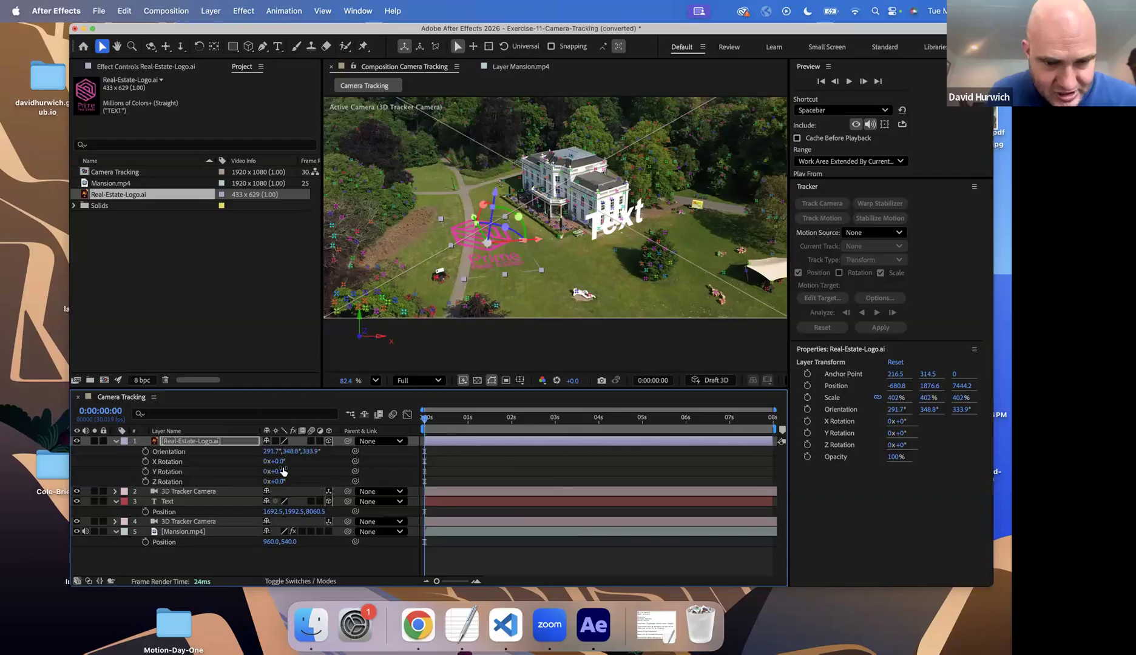
mouse_move(297, 452)
left_mouse_down()
mouse_move(312, 455)
mouse_move(306, 462)
left_mouse_up()
key("super+z")
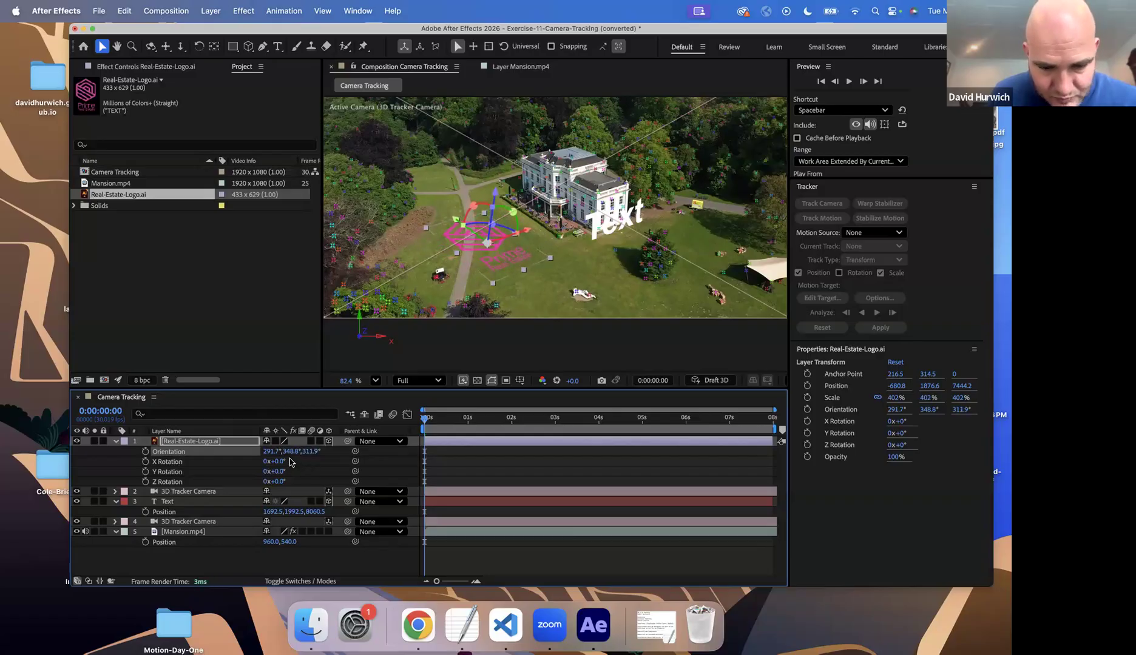
Reveal the Real-Estate-Logo.ai layer's opacity and play back the composition to check how the logo tracks on the lawn
key("t")
mouse_move(265, 453)
left_mouse_down()
mouse_move(247, 456)
mouse_move(278, 454)
left_mouse_up()
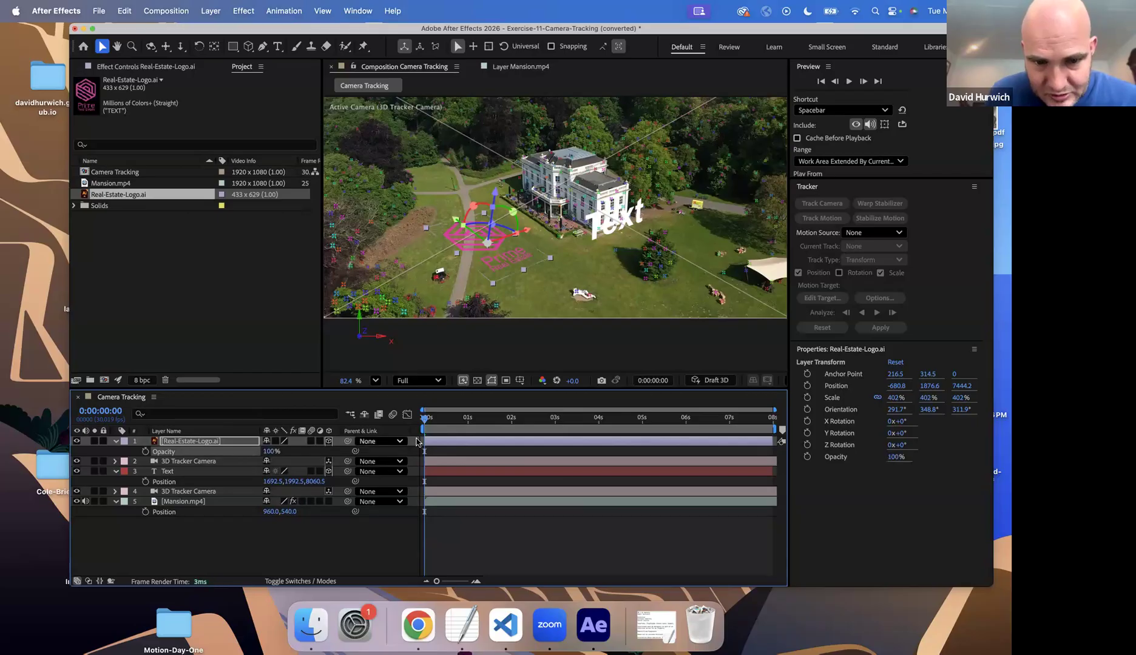
key("space")
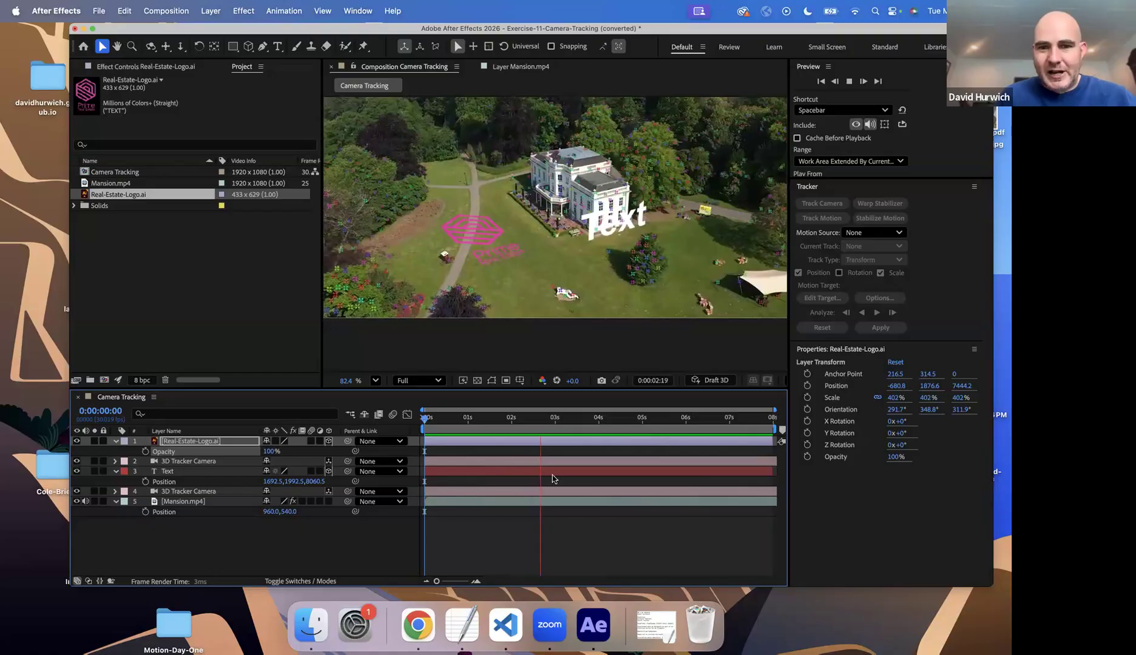
key("space")
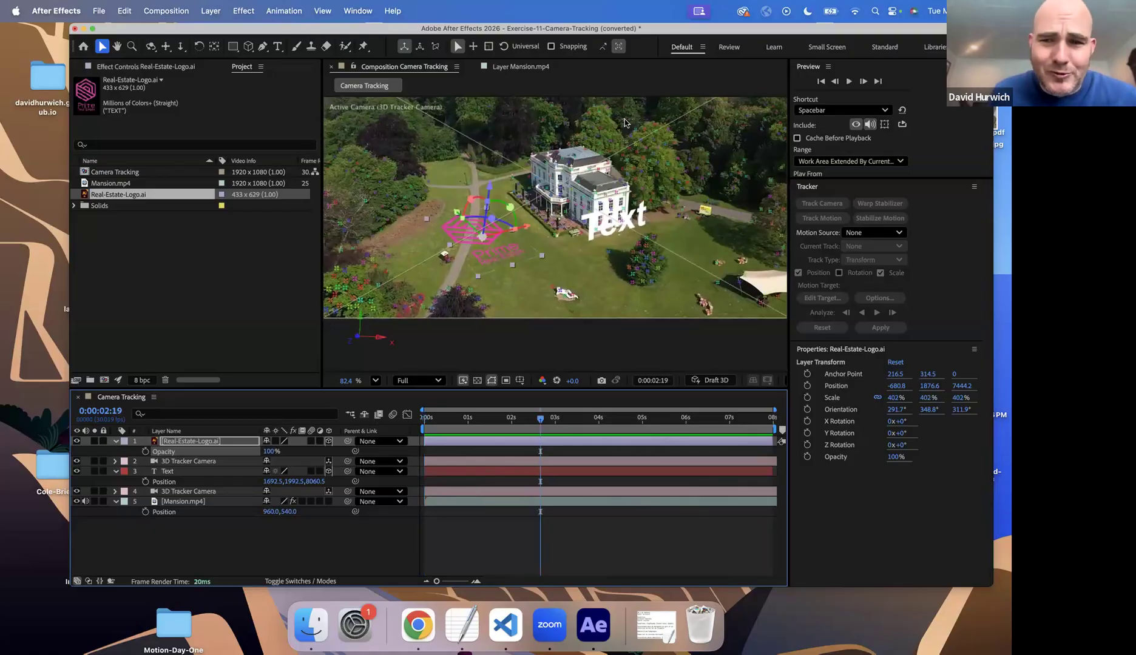
Turn off Render Track Points in the 3D Camera Tracker effect on the Mansion.mp4 layer
left_click(194, 249)
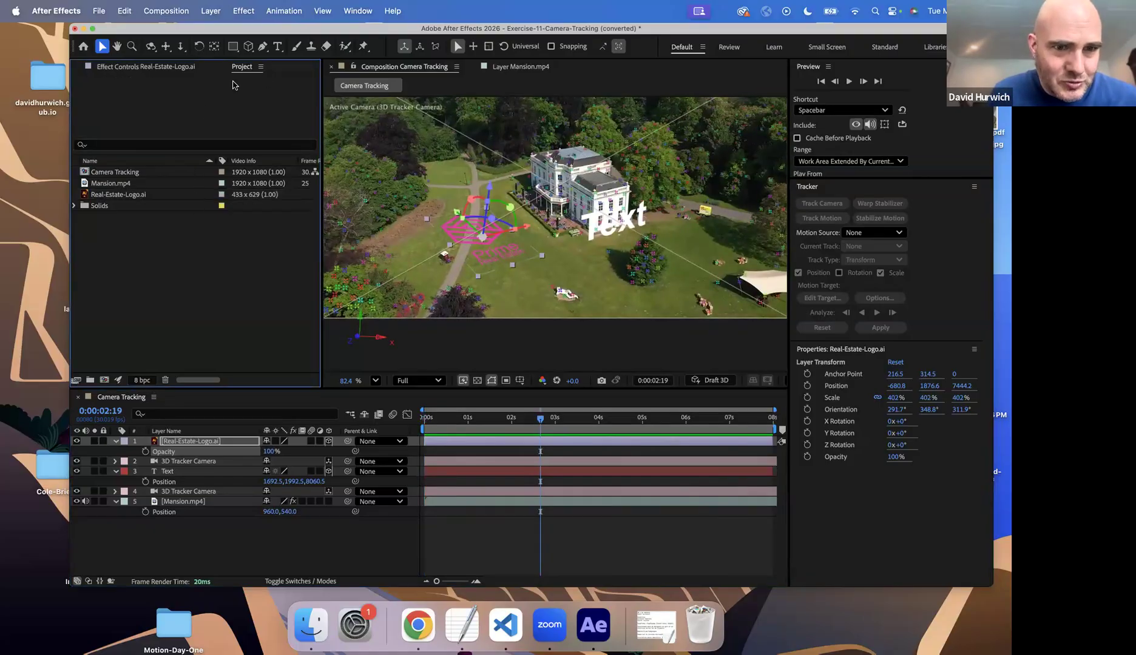
left_click(157, 66)
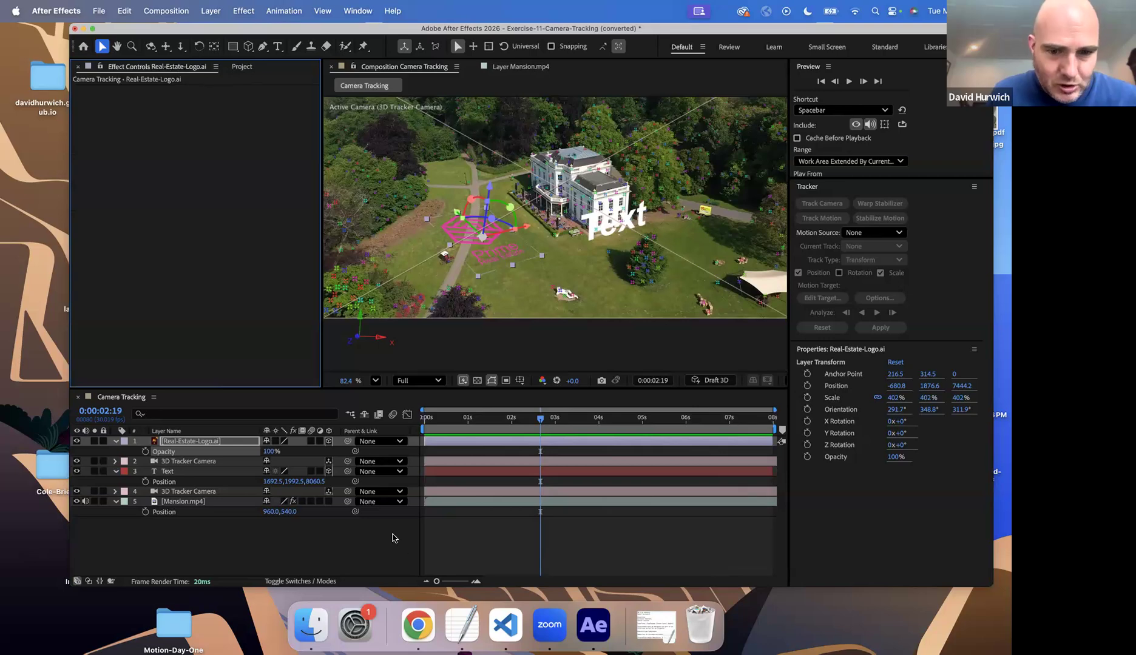
left_click(412, 541)
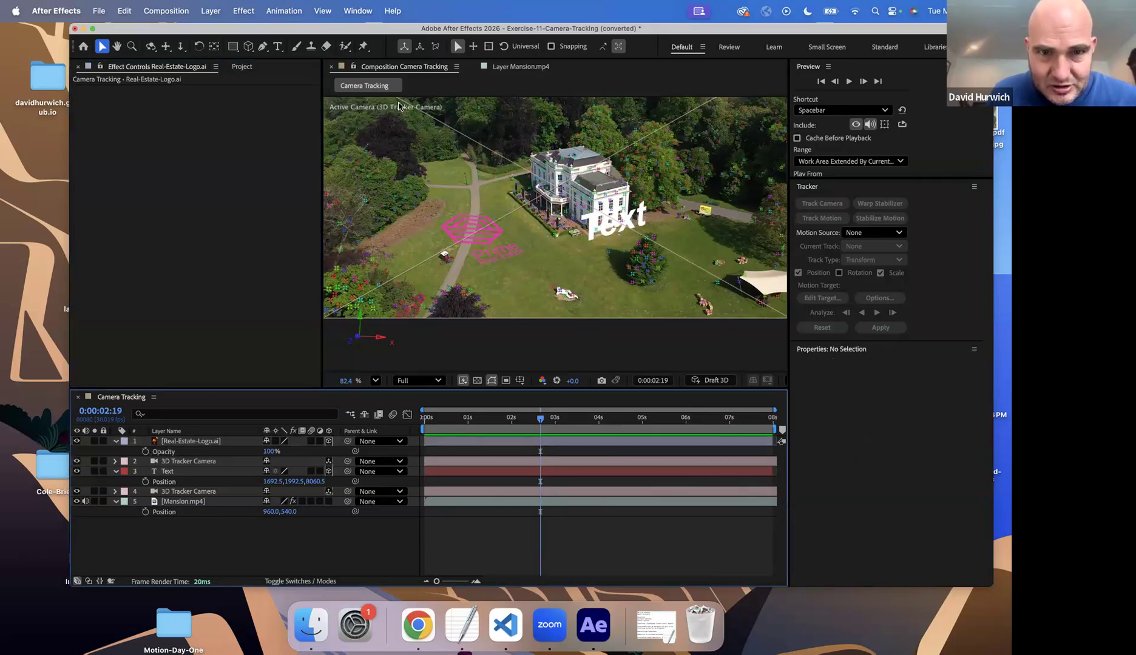
key("Home")
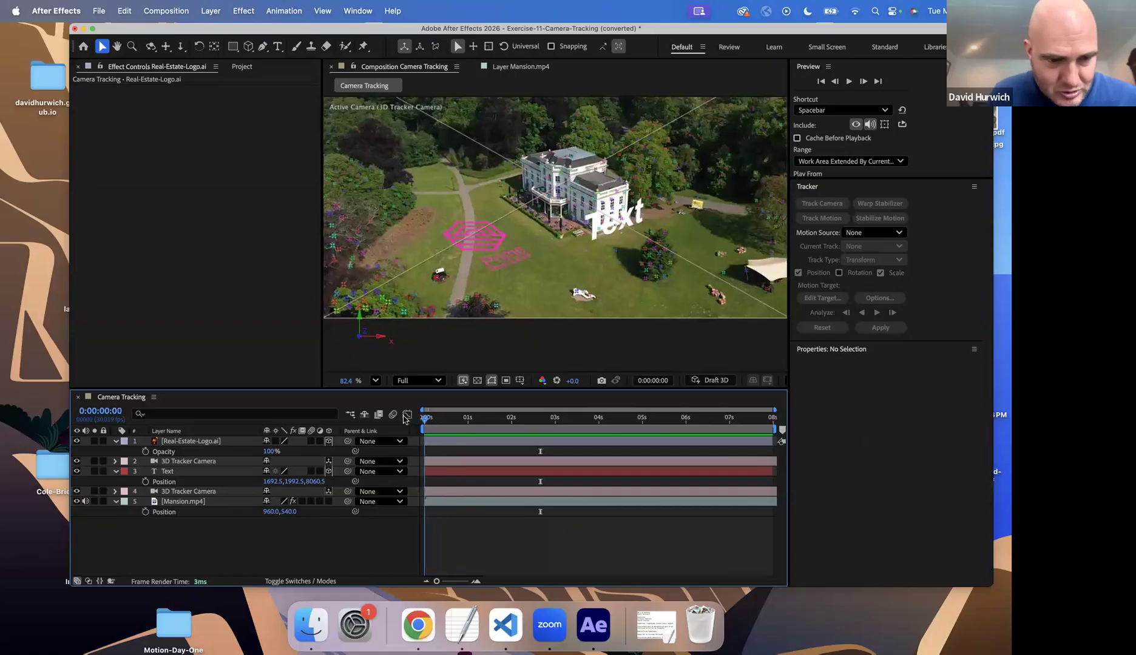
left_click(194, 502)
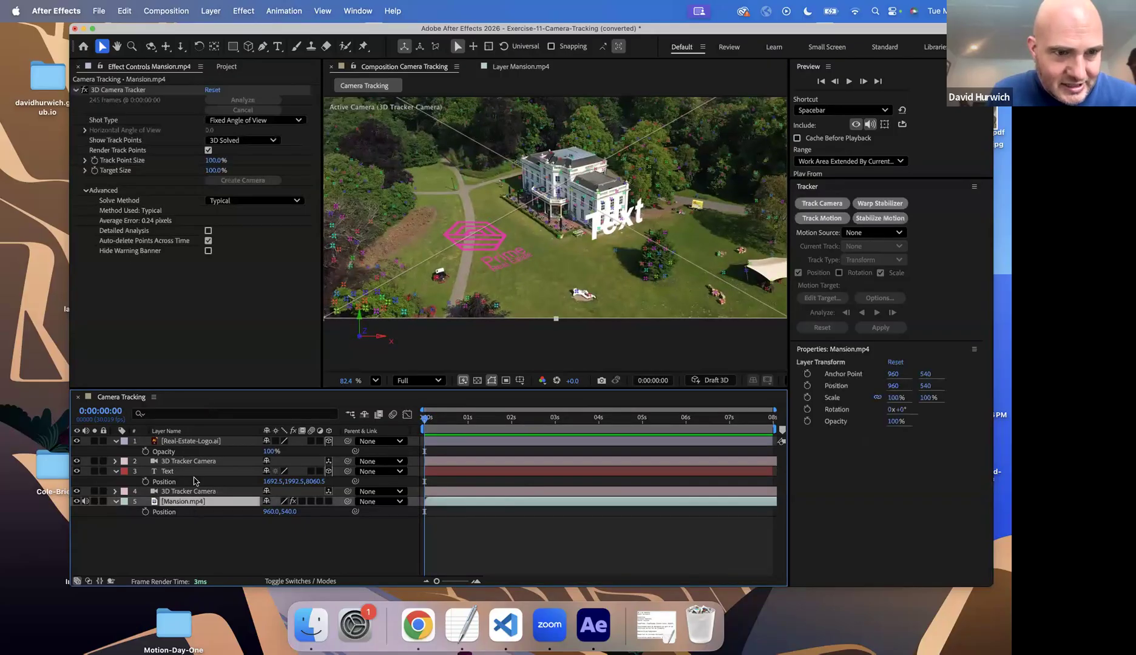
left_click(208, 150)
Deselect all layers, then play back and scrub through the composition to check the logo and text against the footage
key("space")
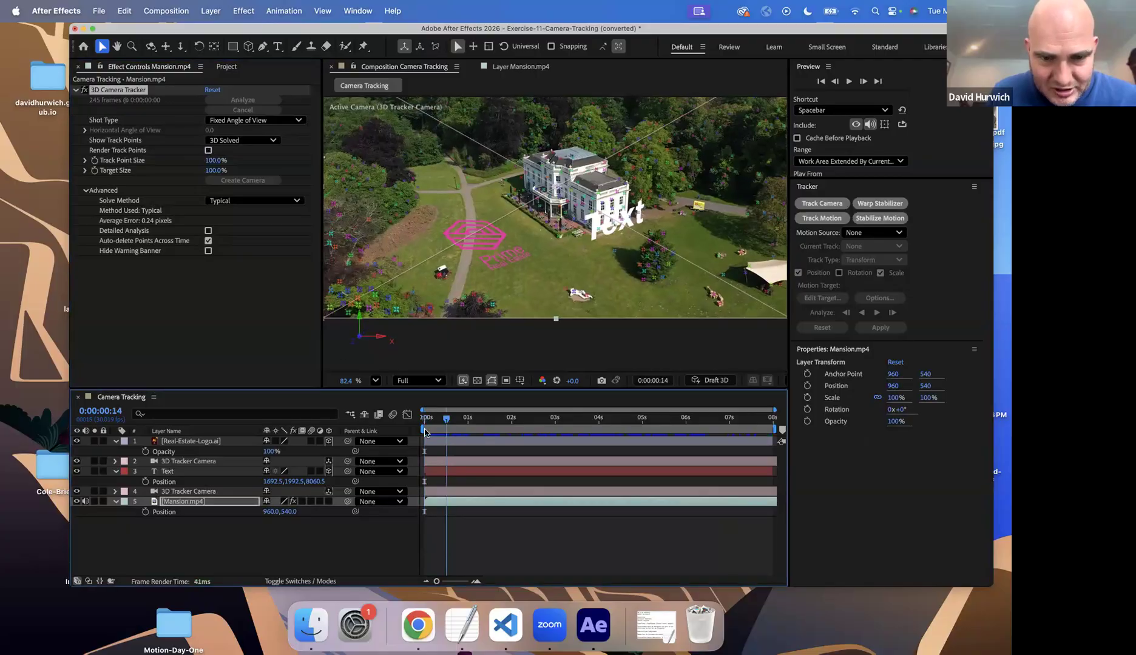
left_click(244, 550)
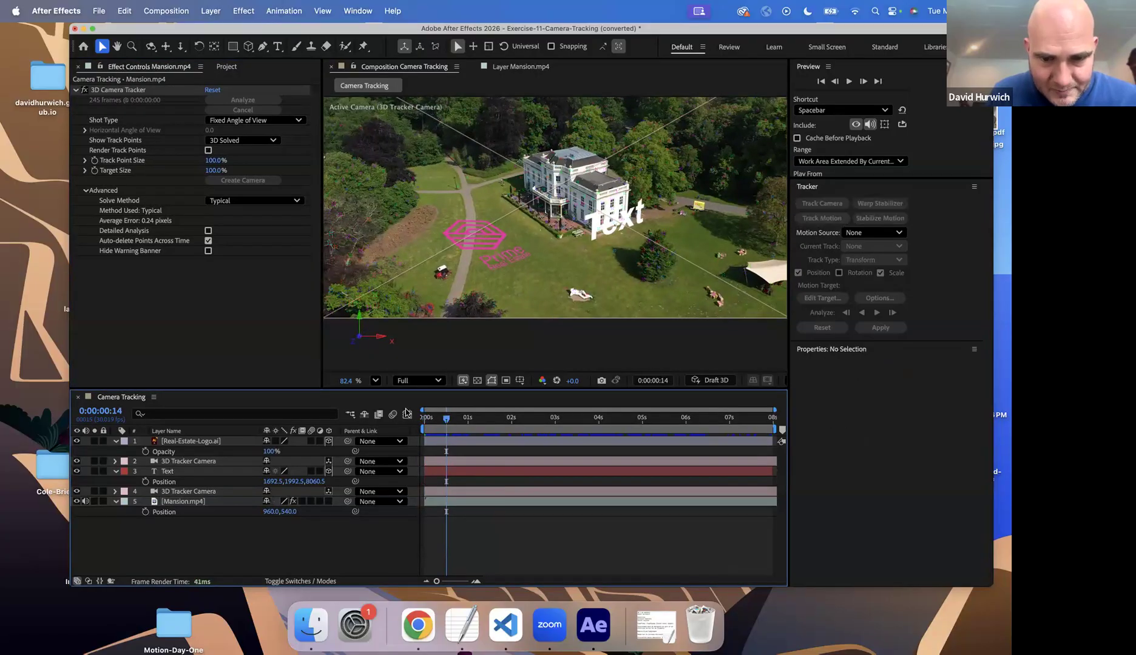
key("space")
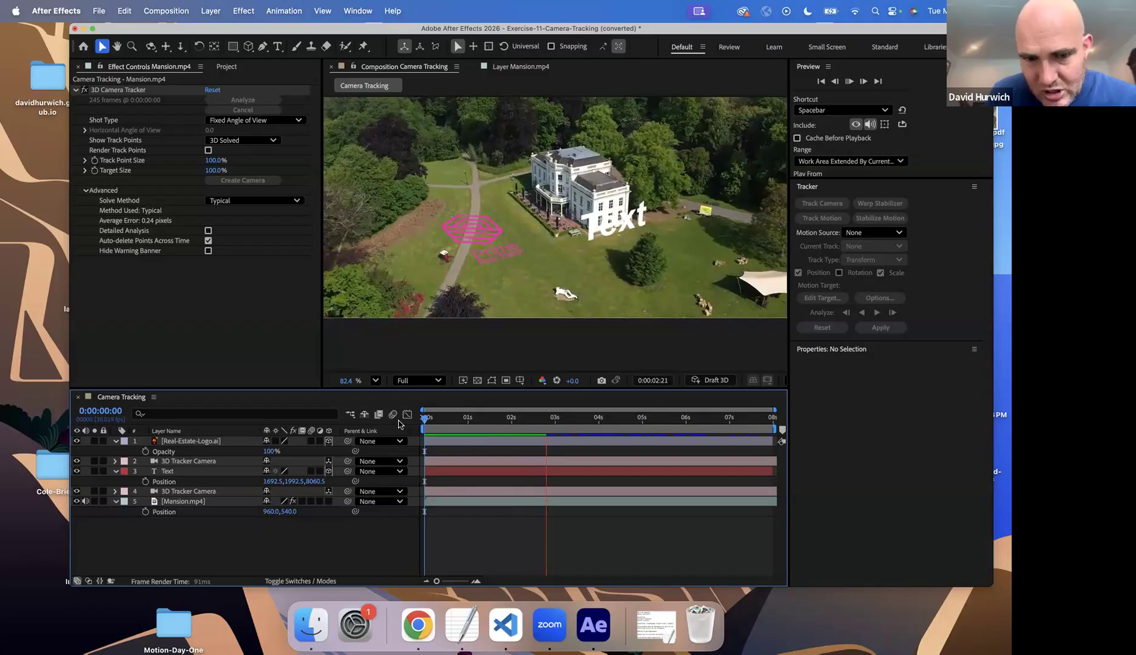
key("space")
left_click_drag(546, 419, 399, 406)
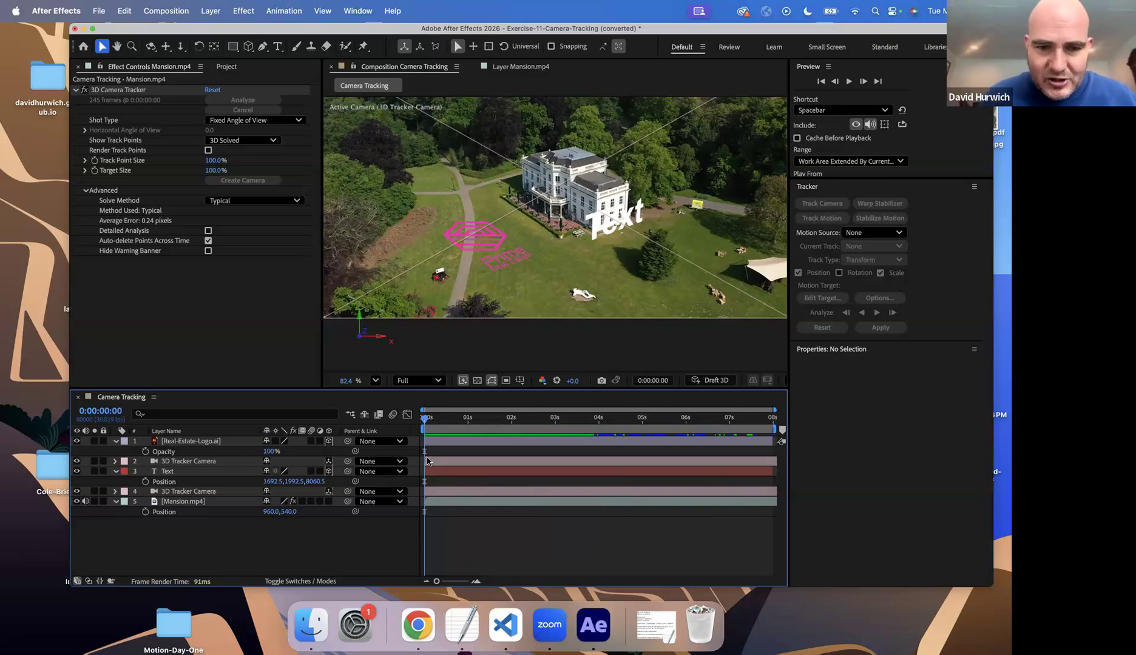
left_click_drag(428, 420, 517, 410)
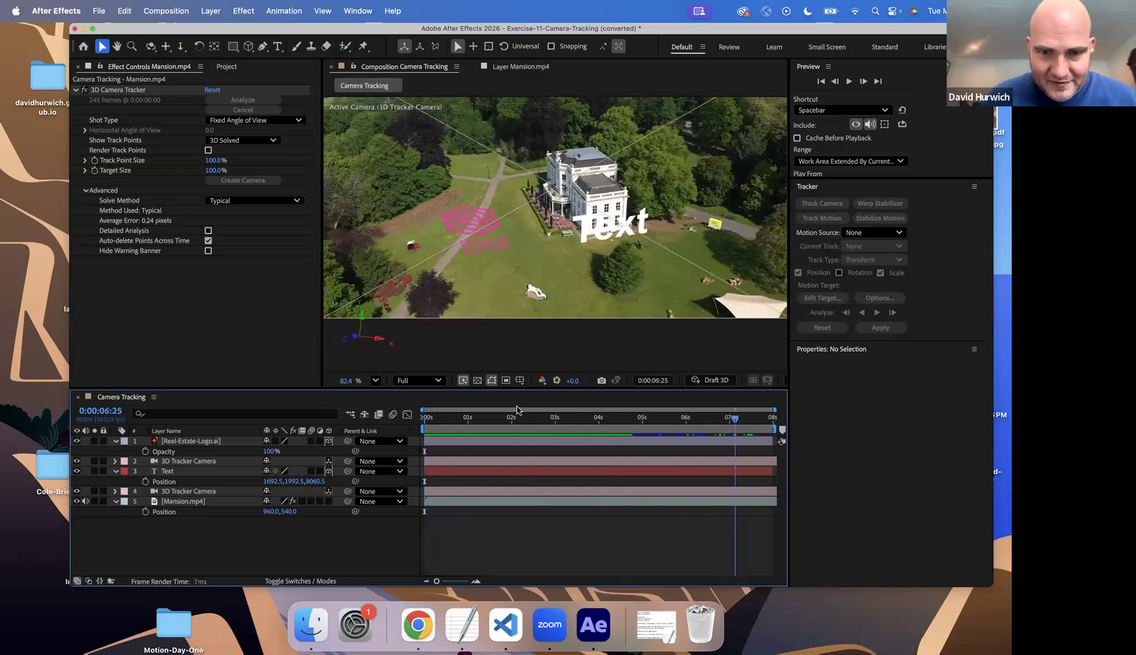
key("Home")
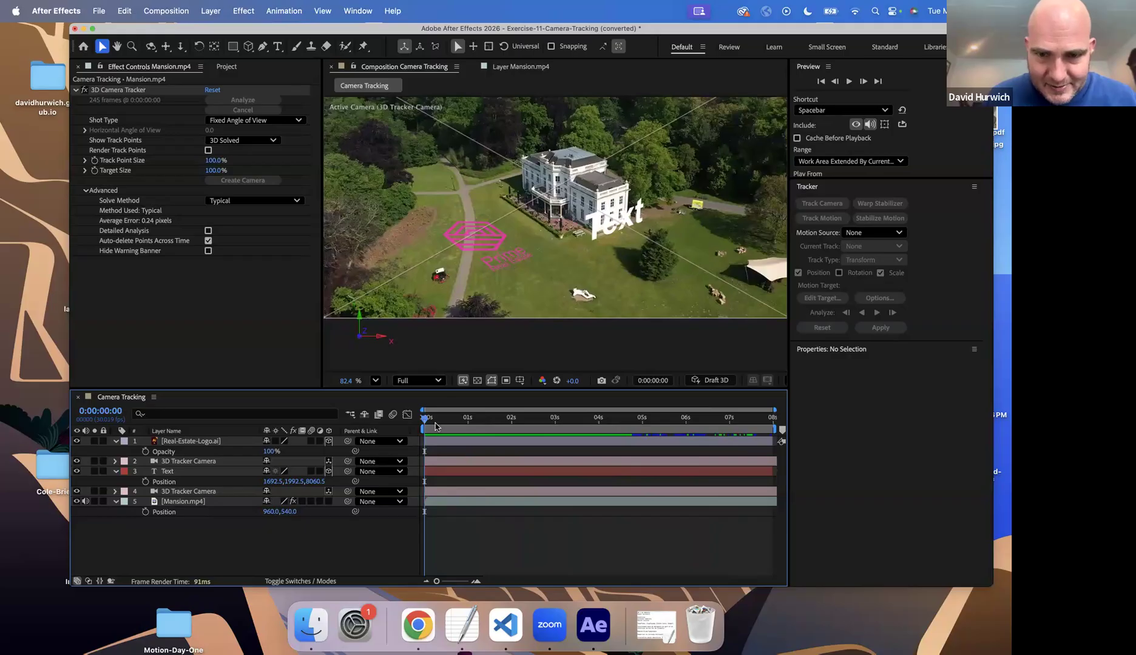
Try to shift the Real-Estate-Logo.ai layer along the timeline, undo the move, and scrub to the end of the composition
left_click_drag(488, 442, 579, 443)
key("super+z")
left_click_drag(516, 420, 772, 420)
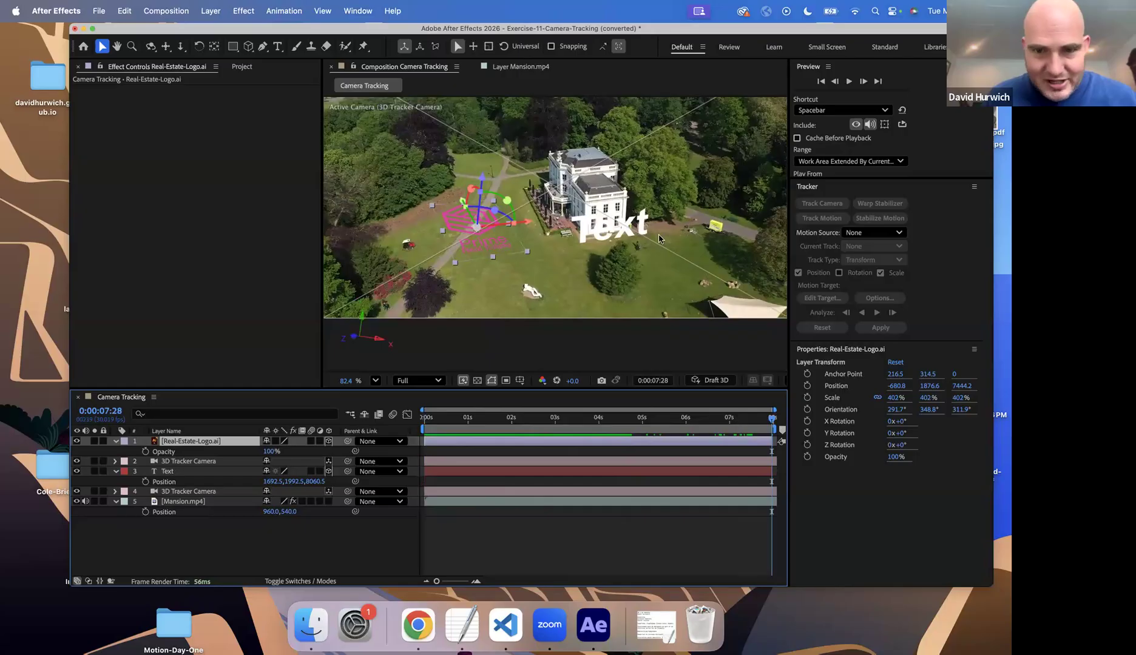